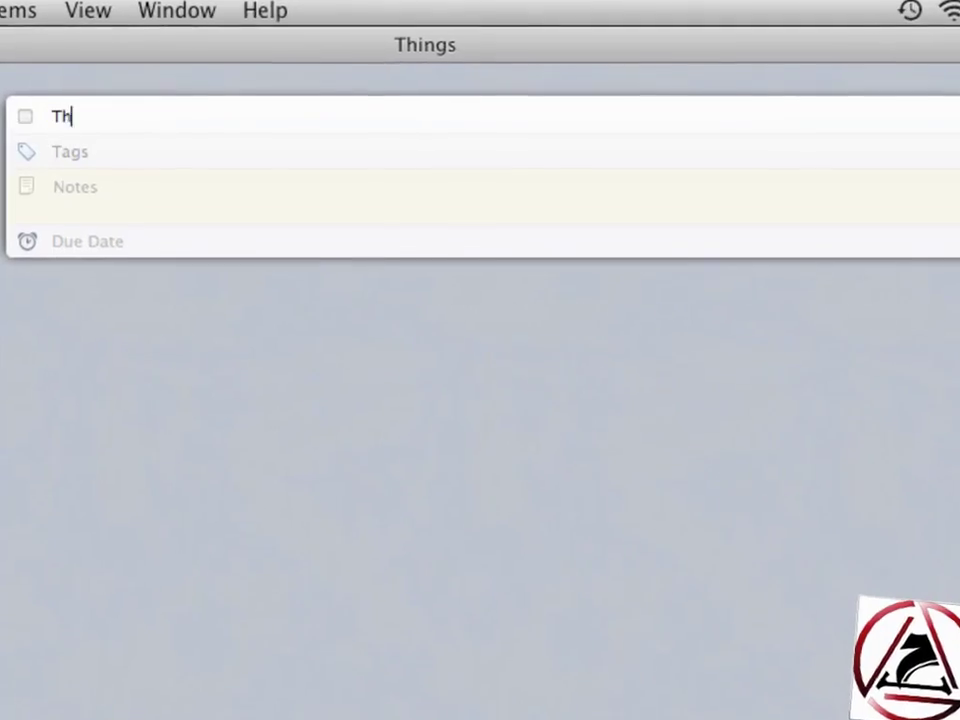
# Add the Things task 'Publish Things Review' with the tags review and macosxscr
pyautogui.write('ings Review publishen')
pyautogui.press('super+a')
pyautogui.write('Publish Things Review')
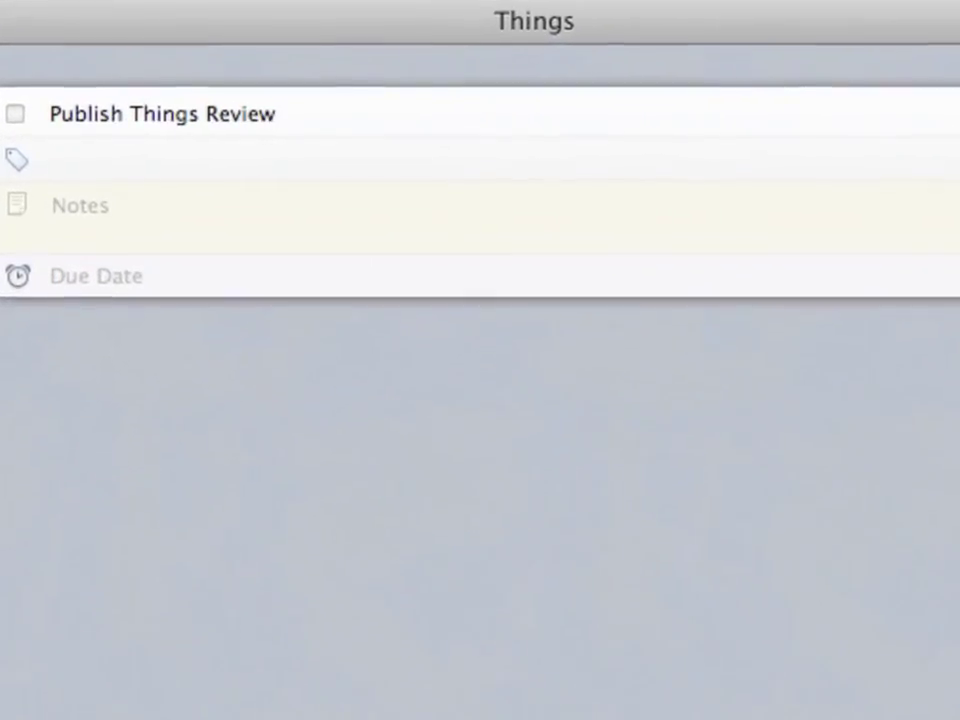
pyautogui.press('Tab')
pyautogui.write('review,macosxscr')
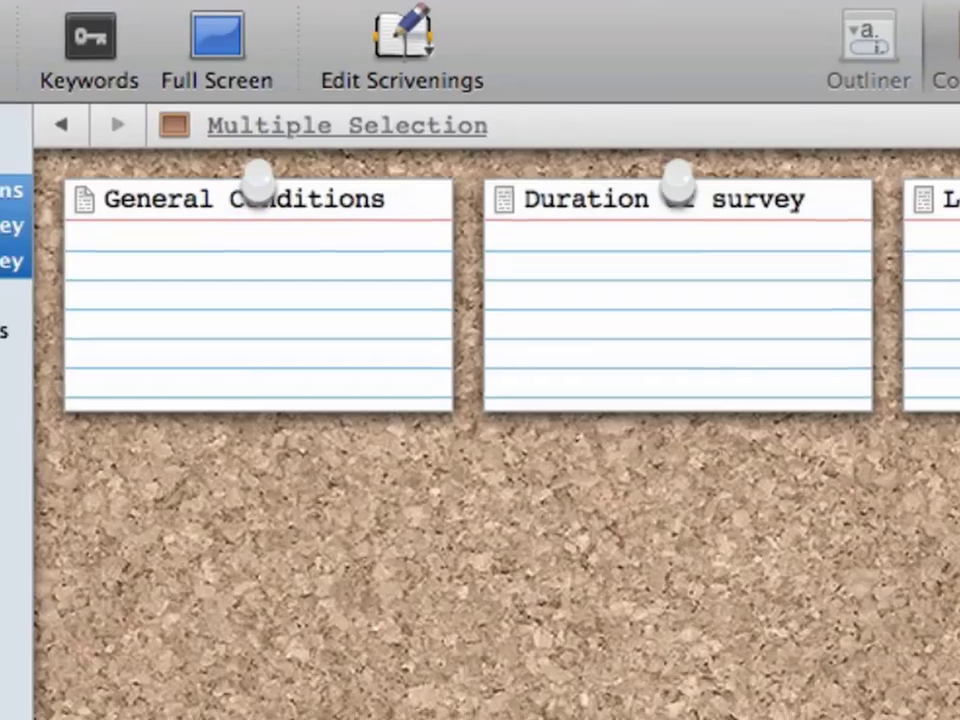
# Group the selected Scrivener binder documents, then enter the Facebook password in Socialite
pyautogui.rightClick(26, 171)
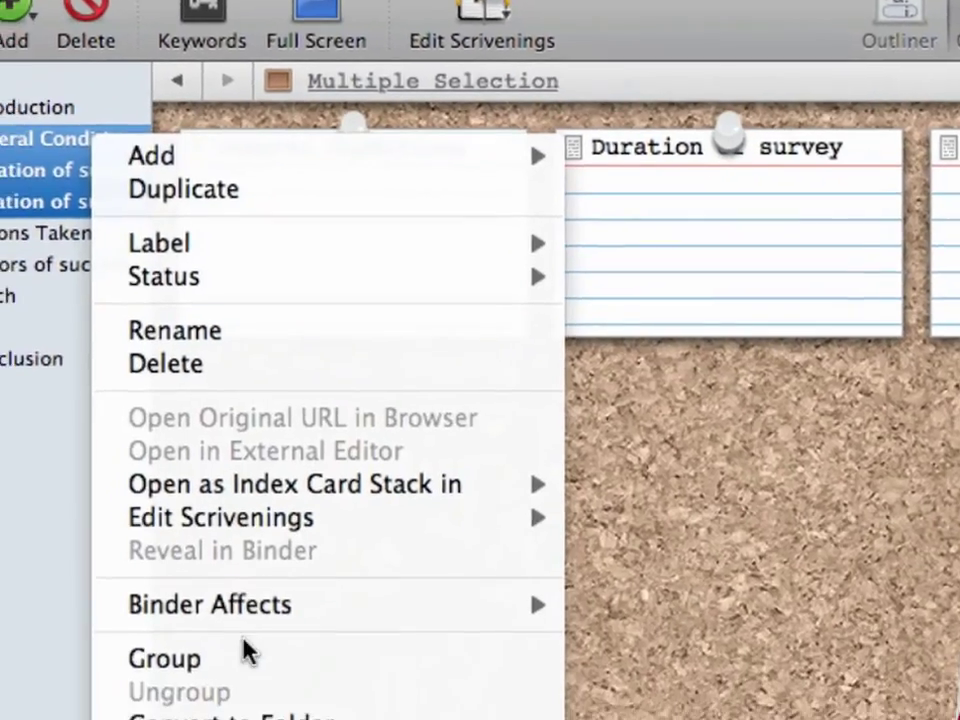
pyautogui.click(248, 652)
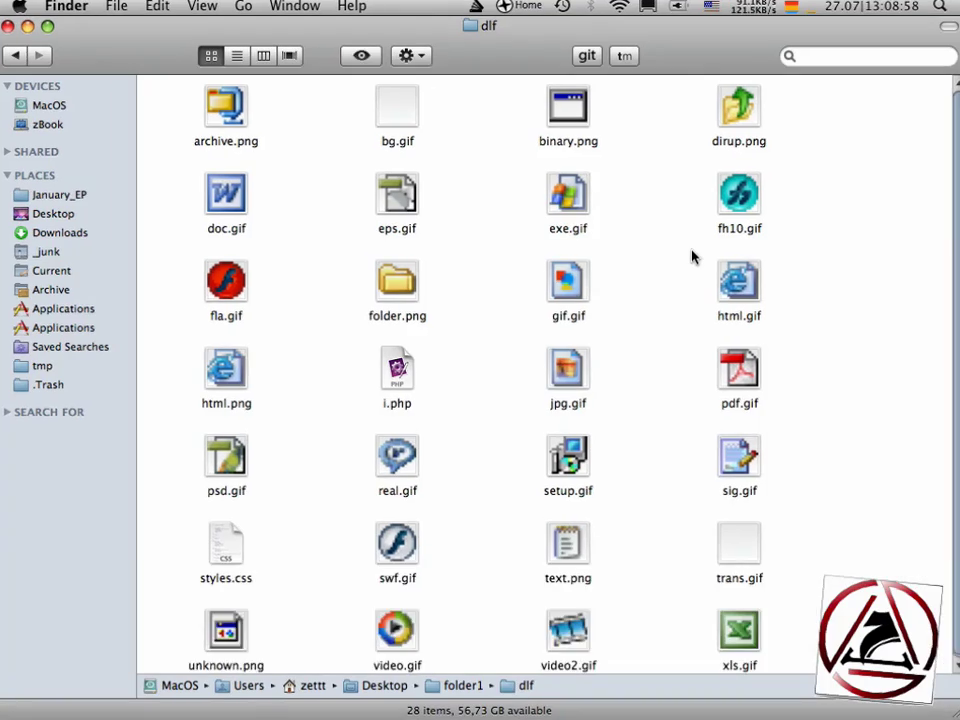
pyautogui.hotkey('ctrl', 'alt', 'Left')
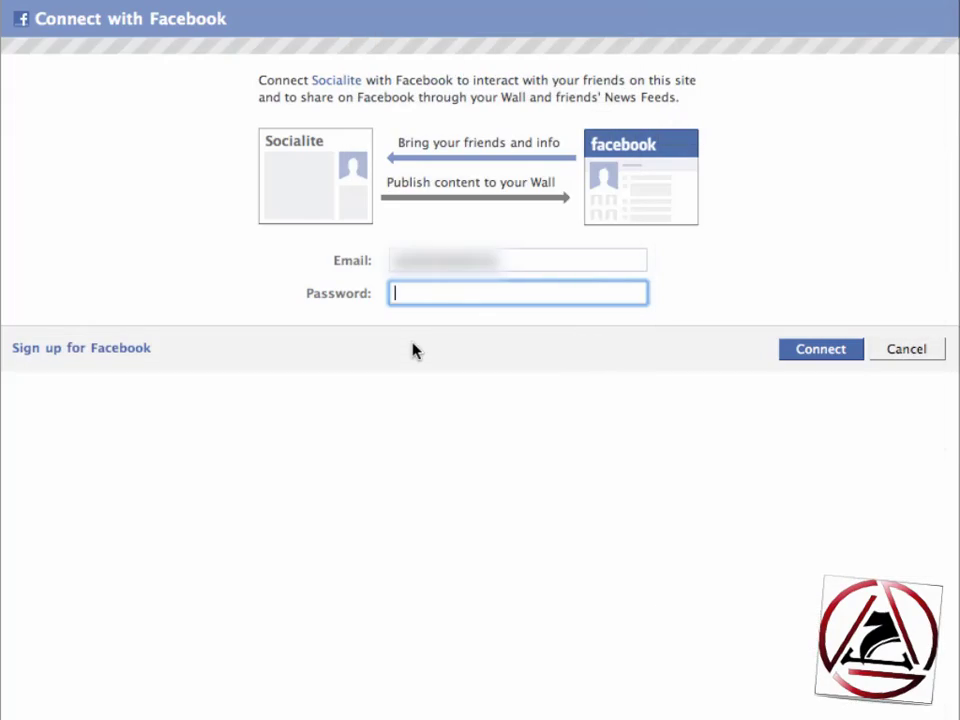
pyautogui.write('••••')
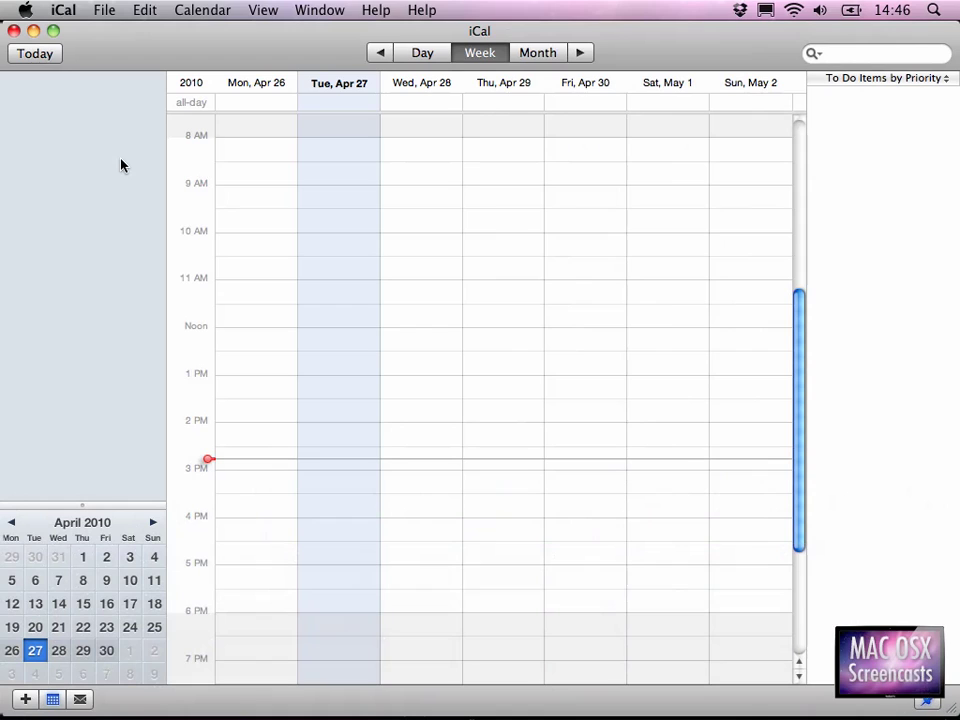
# Create new iCal calendars named MOSX and Girlfriend
pyautogui.click(104, 10)
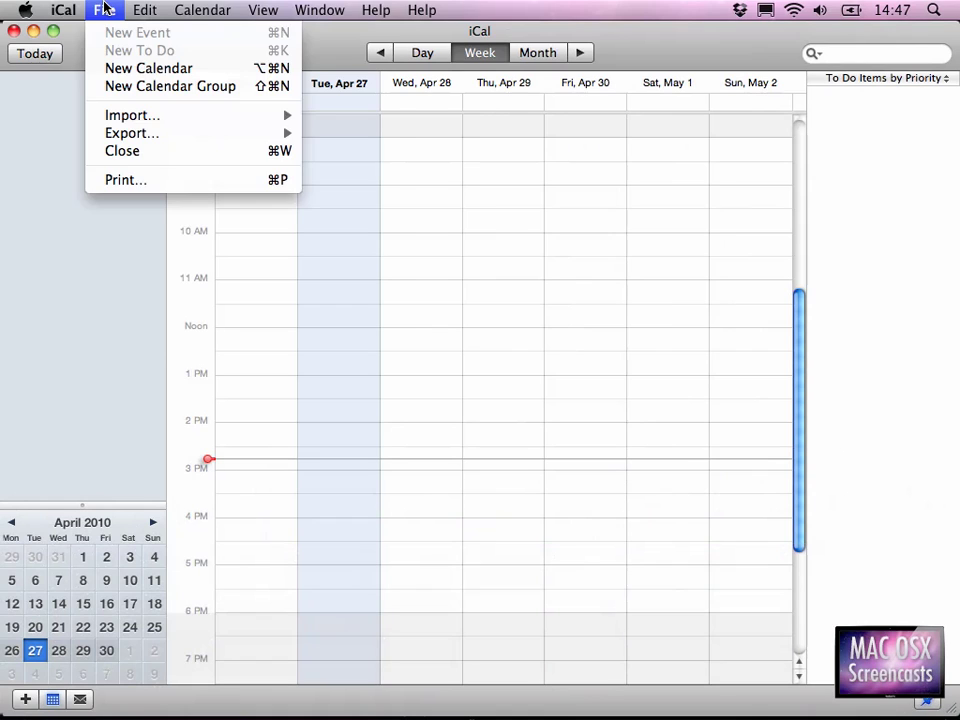
pyautogui.click(108, 68)
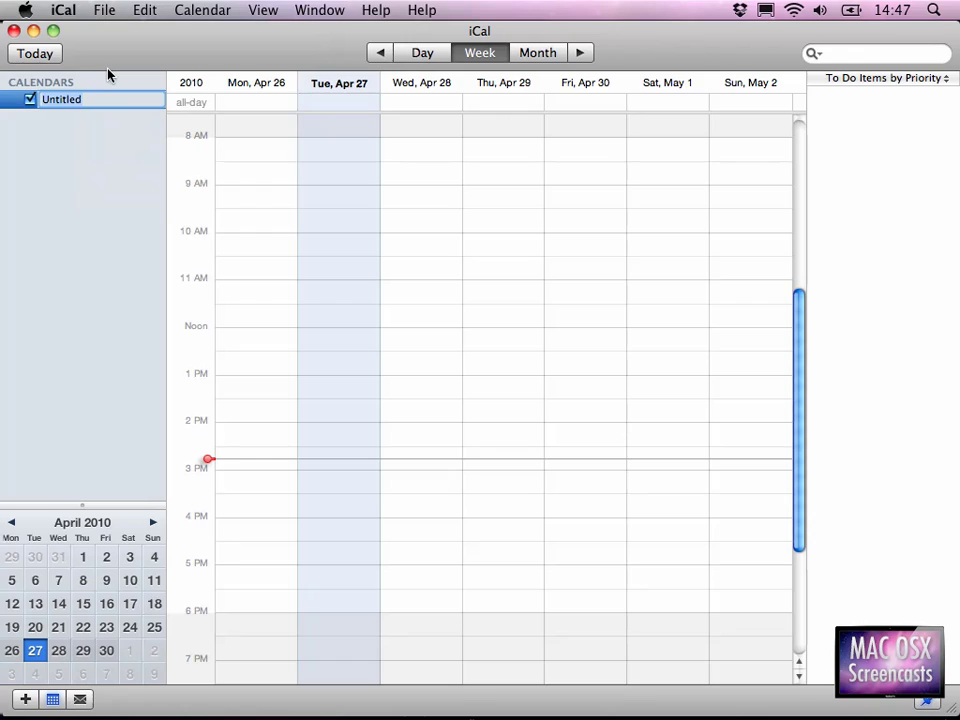
pyautogui.write('MOSX')
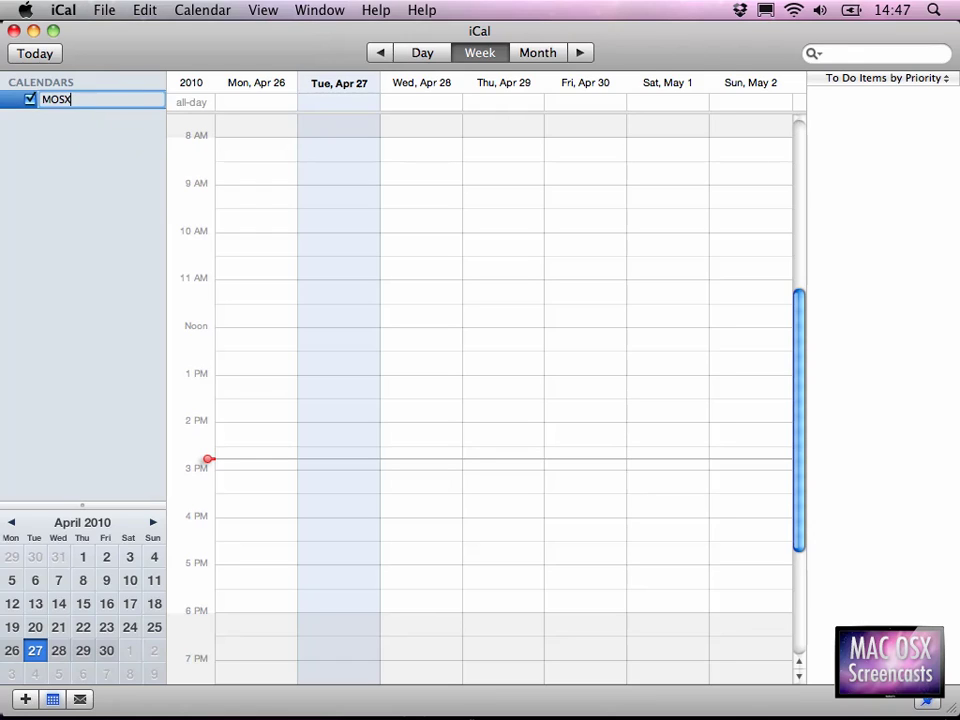
pyautogui.press('Return')
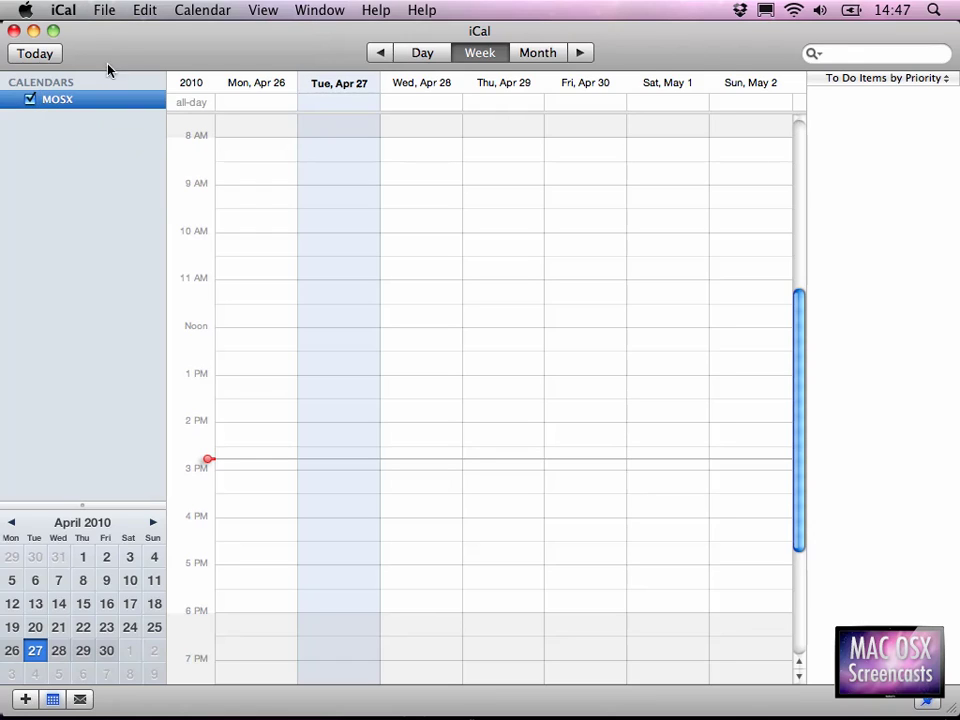
pyautogui.click(108, 14)
pyautogui.click(108, 66)
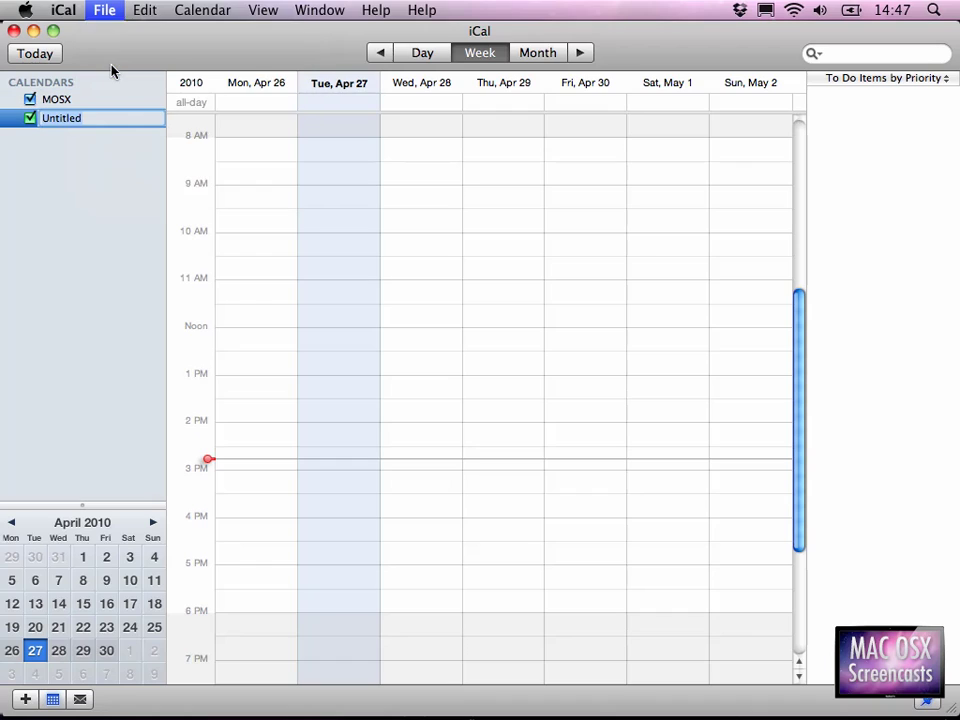
pyautogui.write('Frie')
pyautogui.press('BackSpace')
pyautogui.press('BackSpace')
pyautogui.press('BackSpace')
pyautogui.press('BackSpace')
pyautogui.write('Girlfriend')
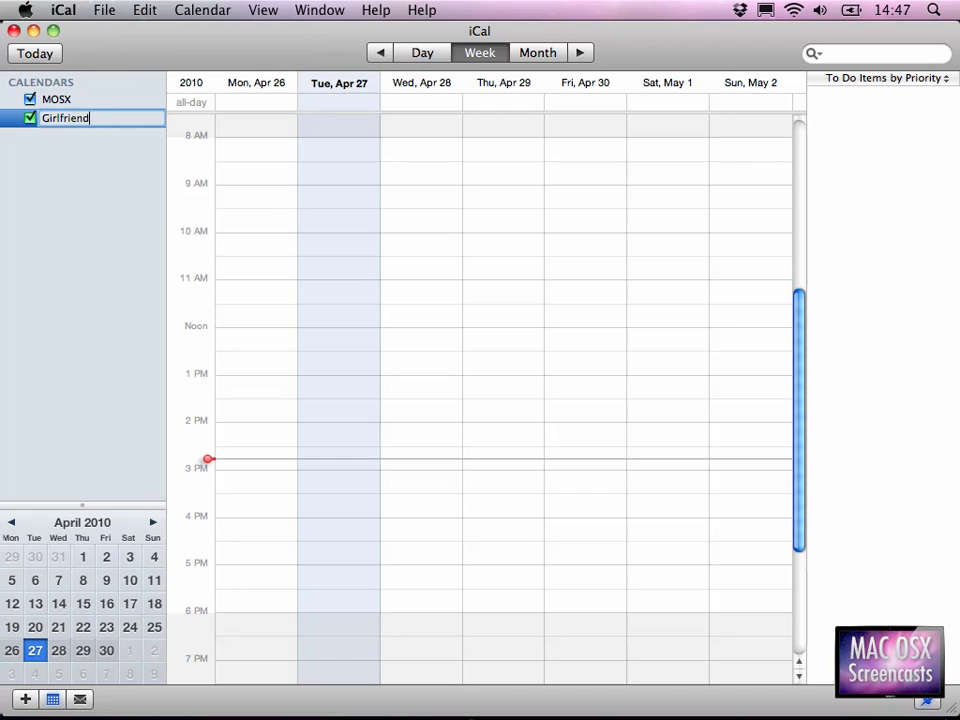
pyautogui.press('Return')
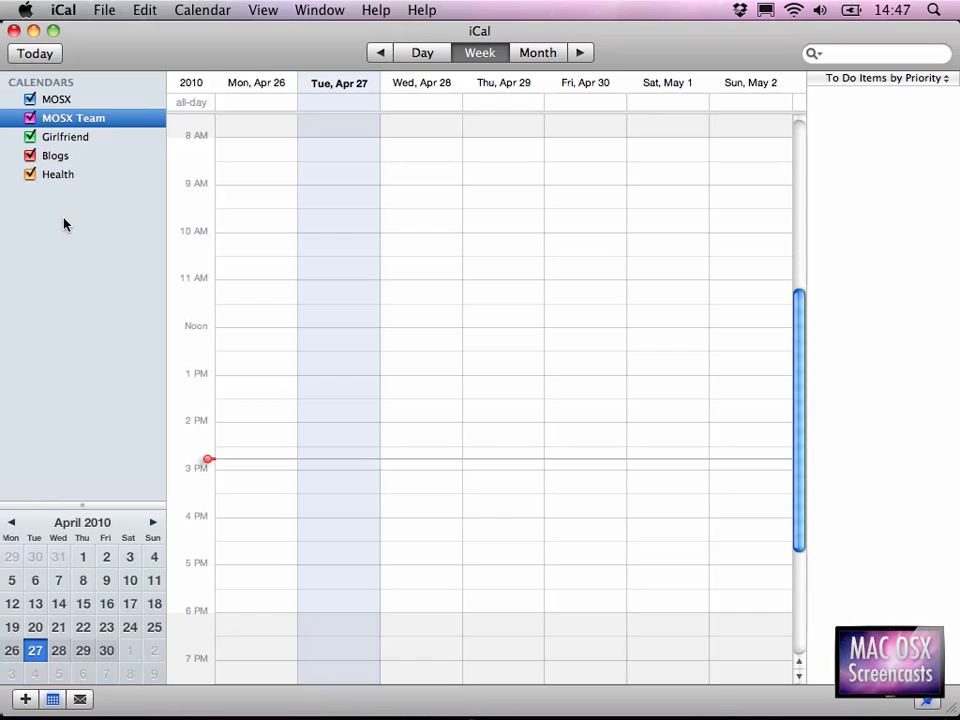
# Set the MOSX Team calendar's colour to Blue in its Get Info window
pyautogui.press('ctrl')
pyautogui.keyDown('ctrl'); pyautogui.click(56, 120); pyautogui.keyUp('ctrl')
pyautogui.click(82, 121)
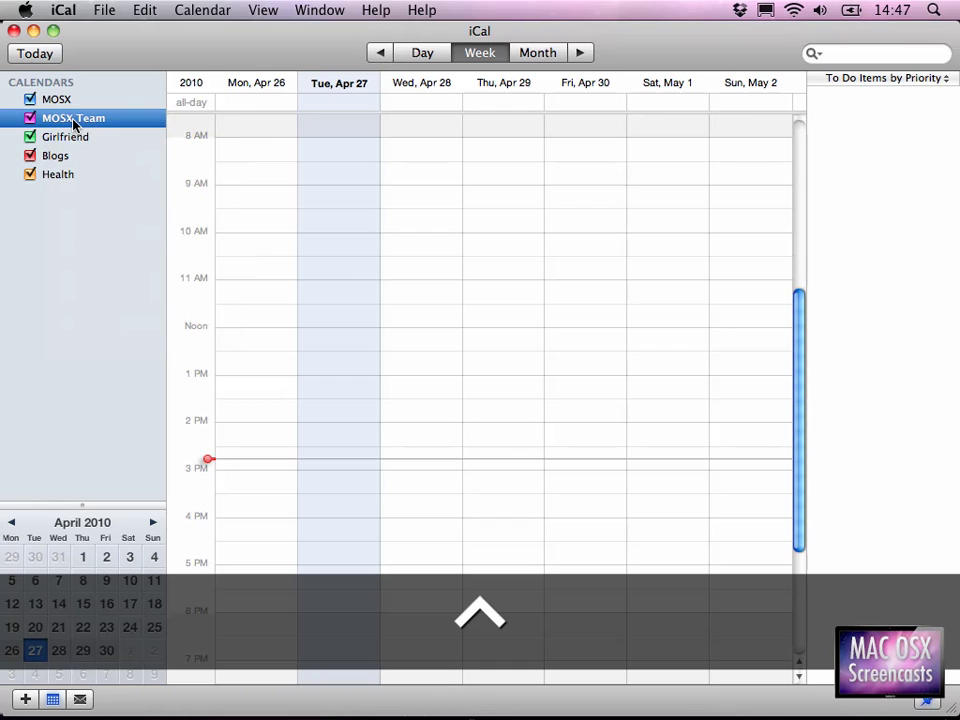
pyautogui.click(690, 122)
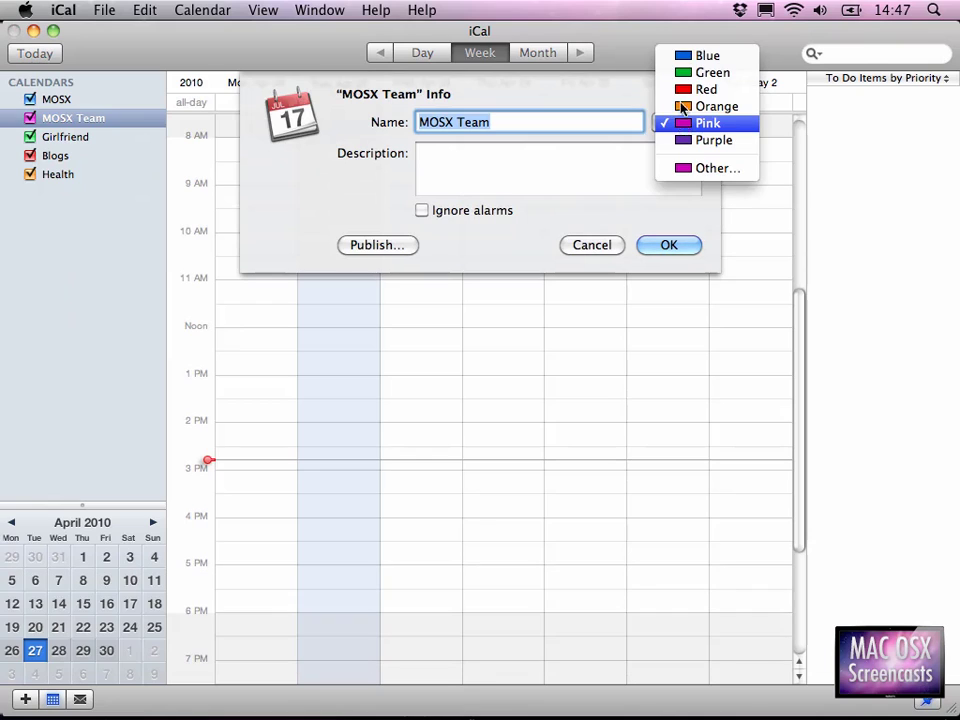
pyautogui.click(695, 56)
pyautogui.click(678, 245)
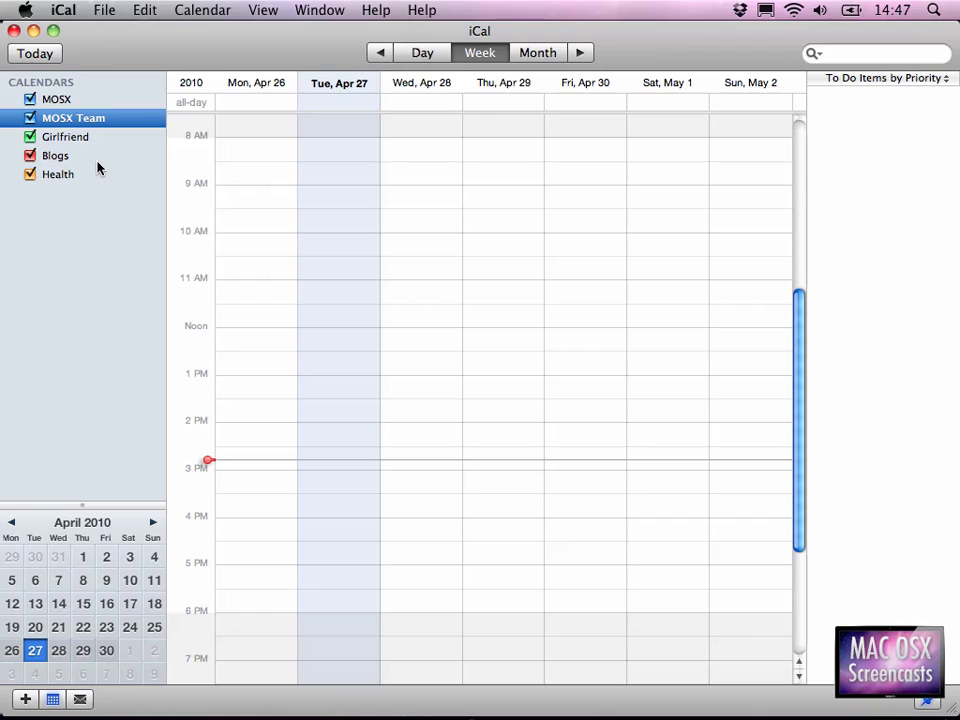
pyautogui.click(62, 104)
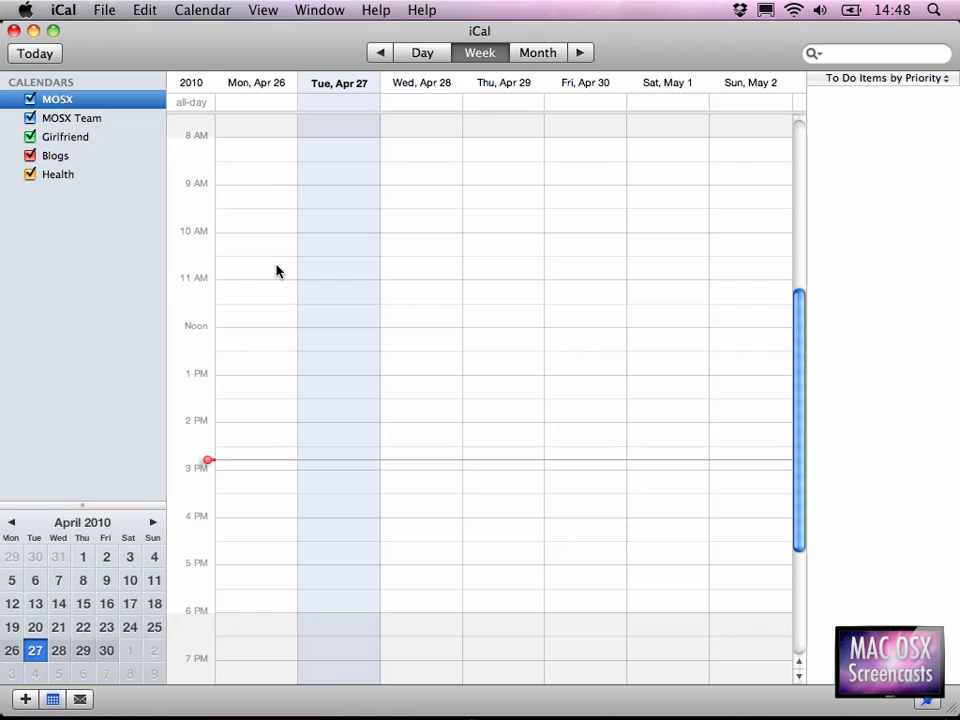
# Create a 3:00–5:00 PM 'BusyCal Review' event on Tuesday, April 27
pyautogui.moveTo(326, 482); pyautogui.dragTo(323, 566)
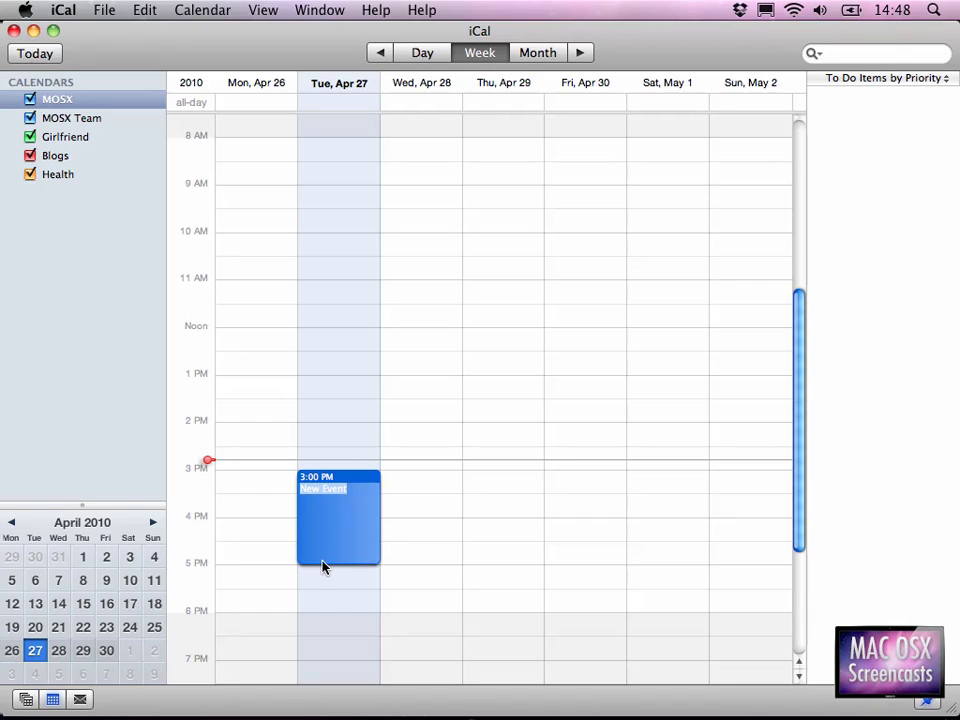
pyautogui.write('BusyCal Review')
pyautogui.press('Return')
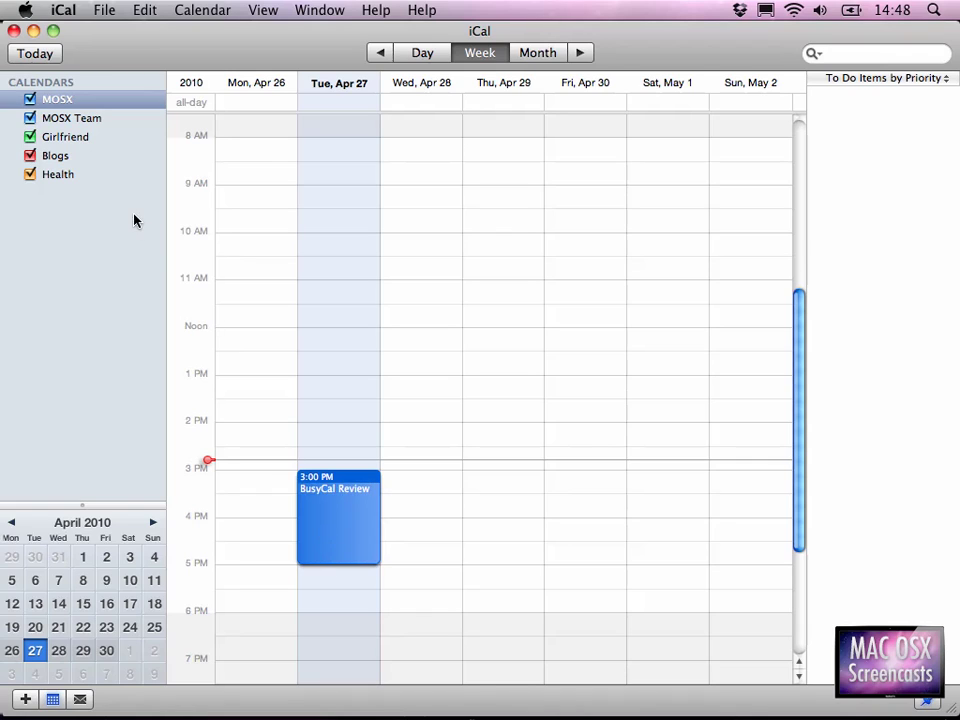
pyautogui.click(77, 121)
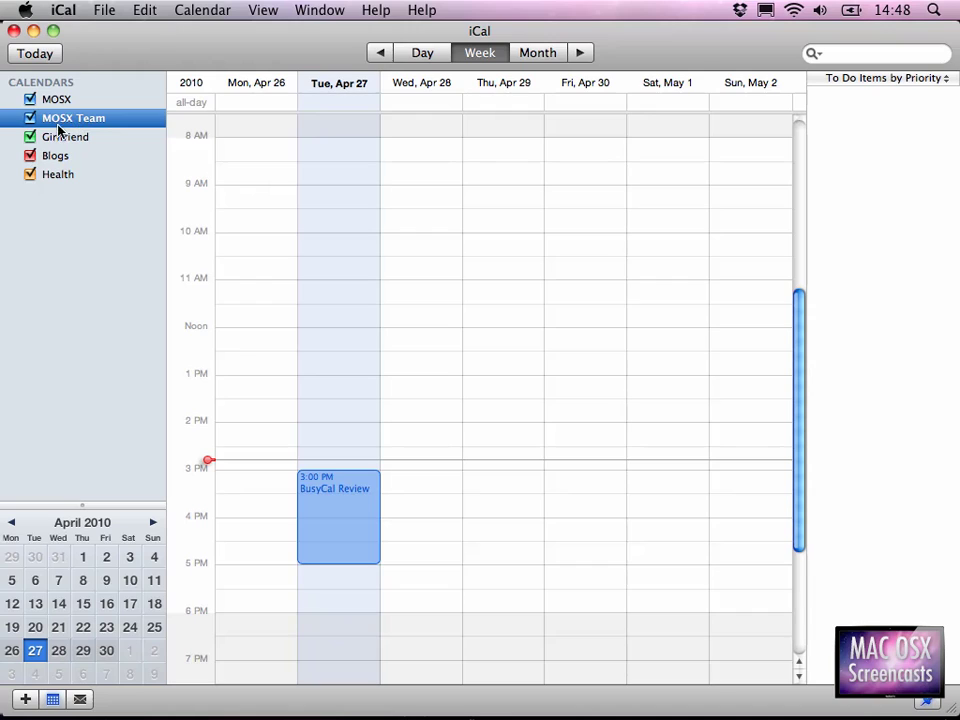
# Add a new to-do titled 'Organize next group meeting'
pyautogui.click(103, 11)
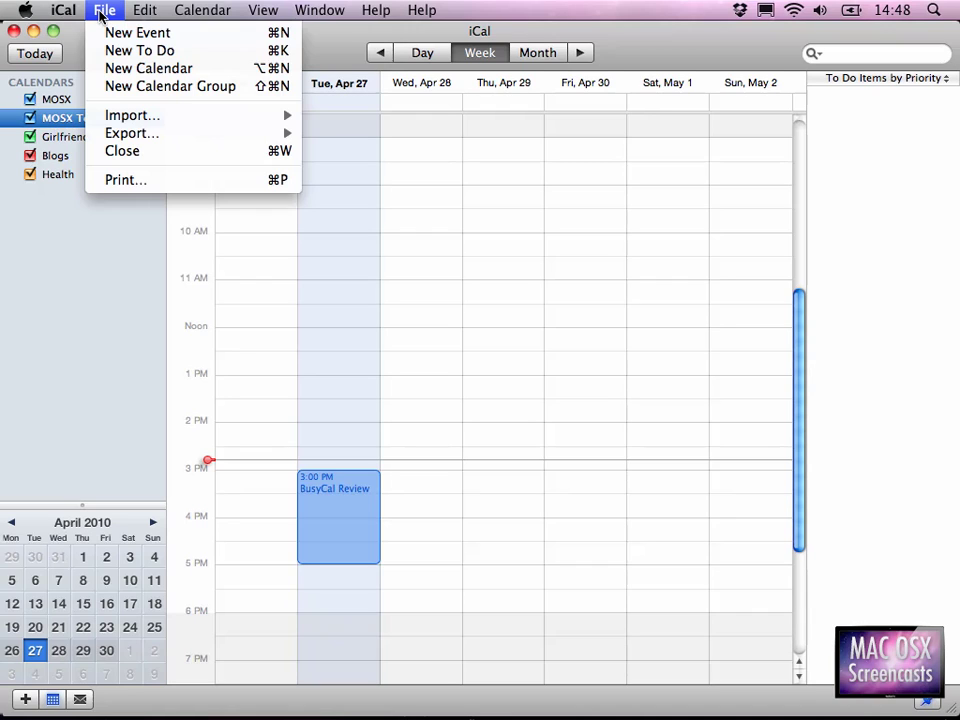
pyautogui.click(103, 51)
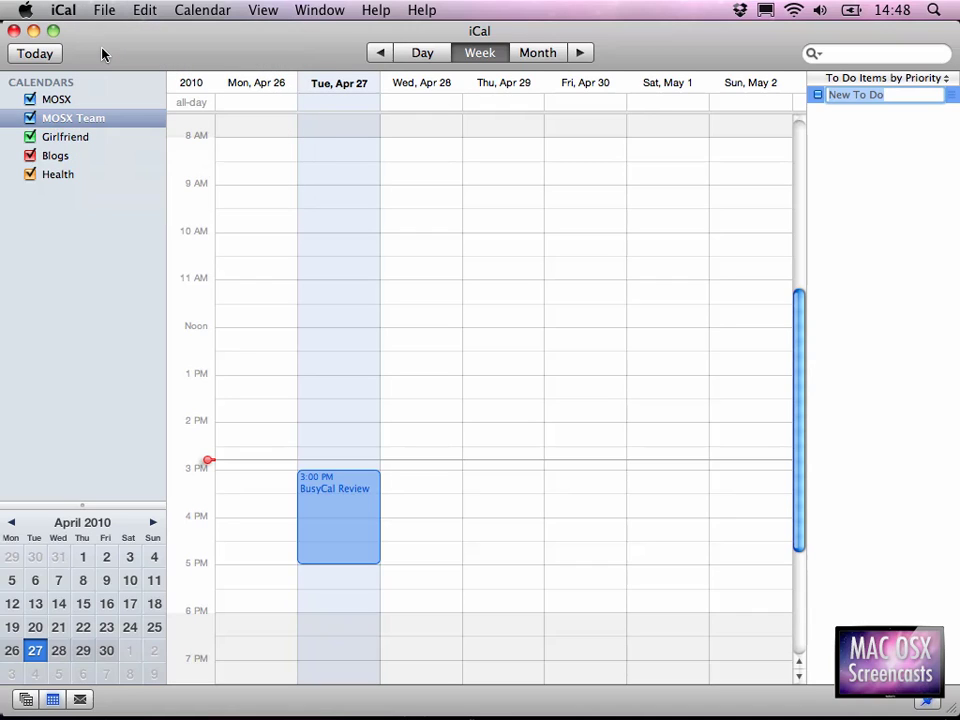
pyautogui.write('Organi')
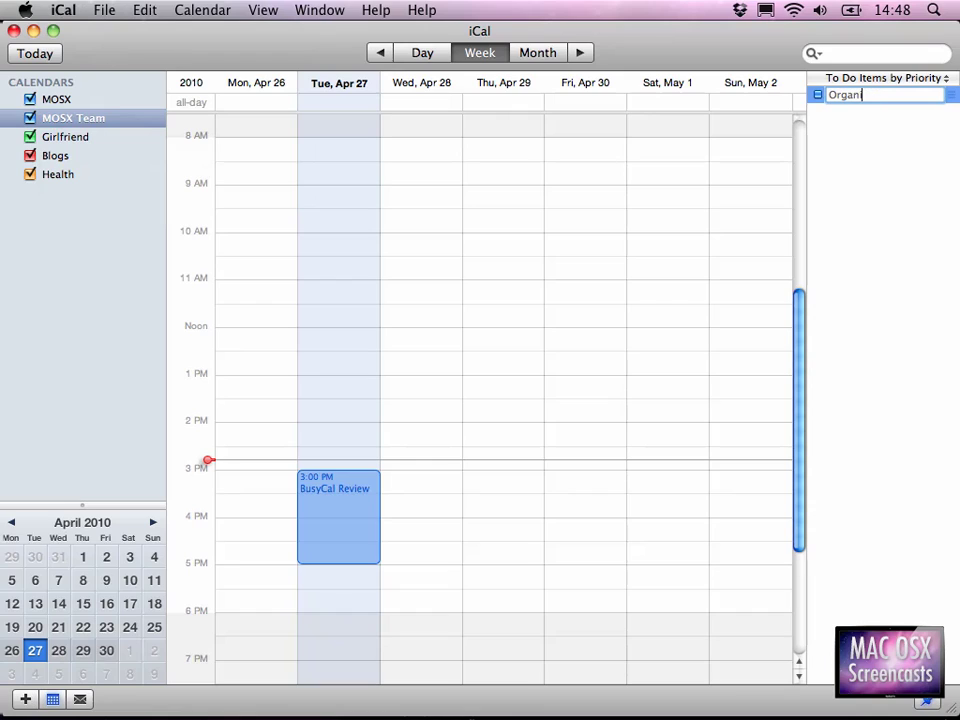
pyautogui.write('ze next group meeting')
pyautogui.press('Return')
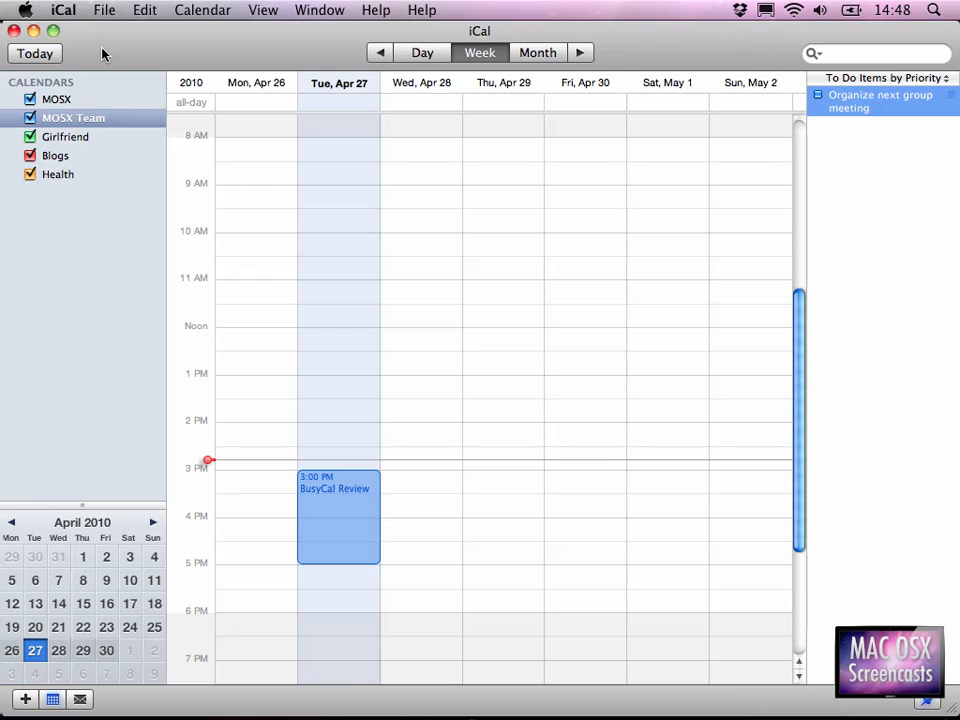
# In the to-do's info, give it a due date of April 30, 2010
pyautogui.rightClick(858, 108)
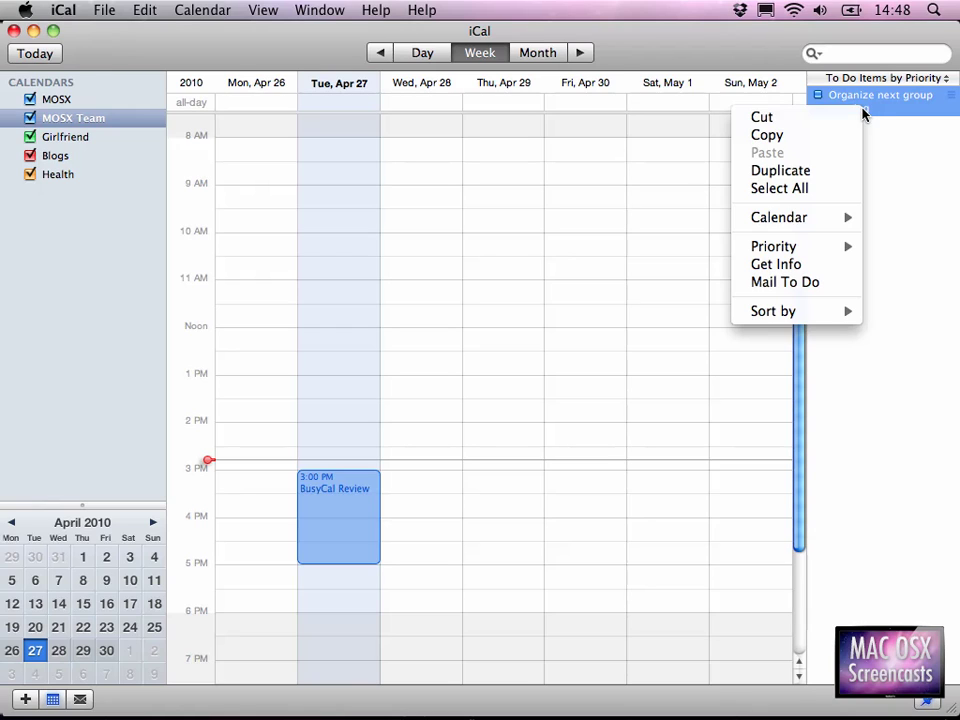
pyautogui.click(788, 275)
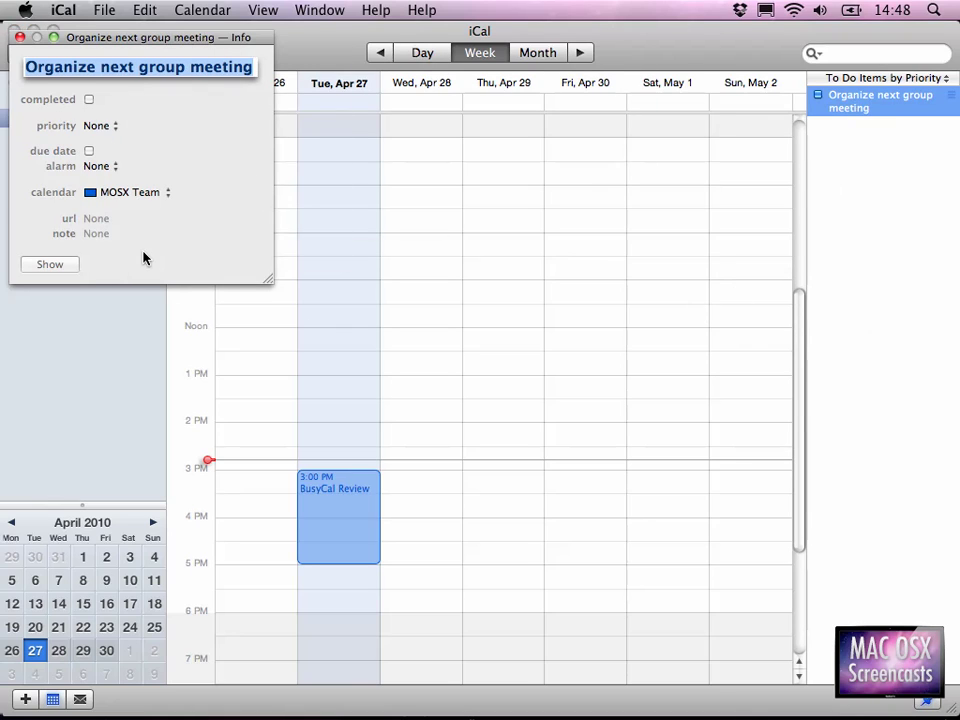
pyautogui.click(89, 150)
pyautogui.click(123, 153)
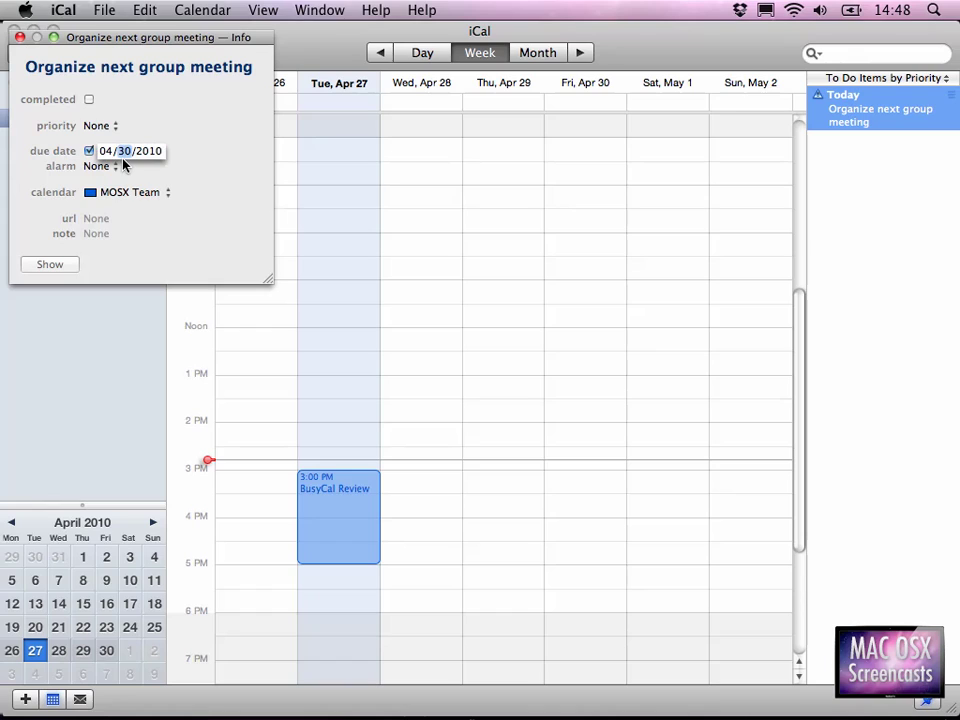
# Set a message-with-sound alarm for the same day as the due date
pyautogui.click(93, 167)
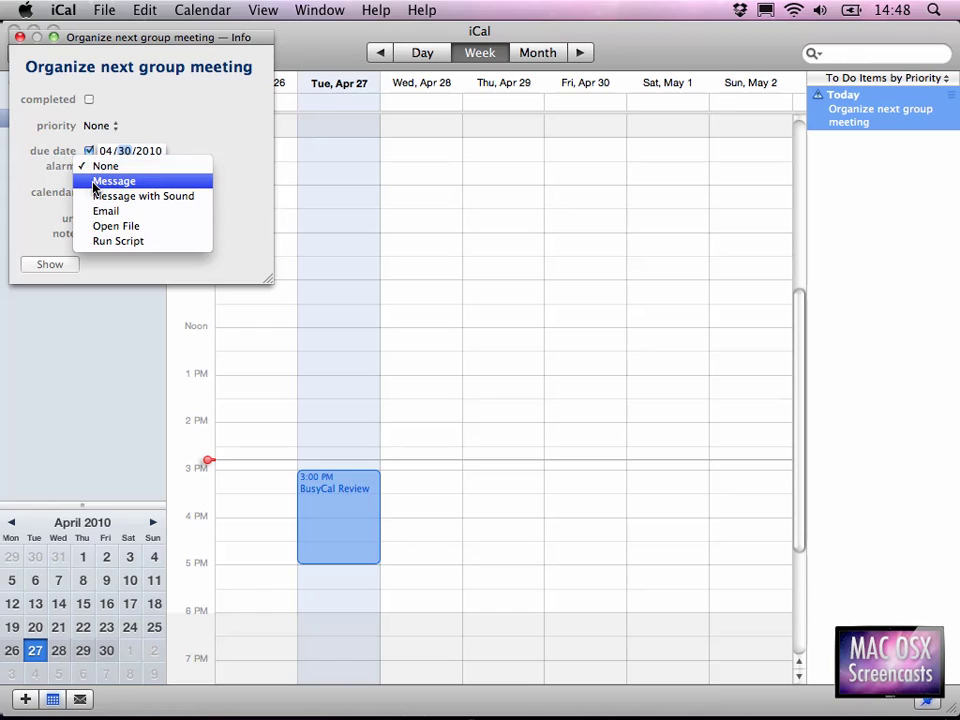
pyautogui.click(97, 196)
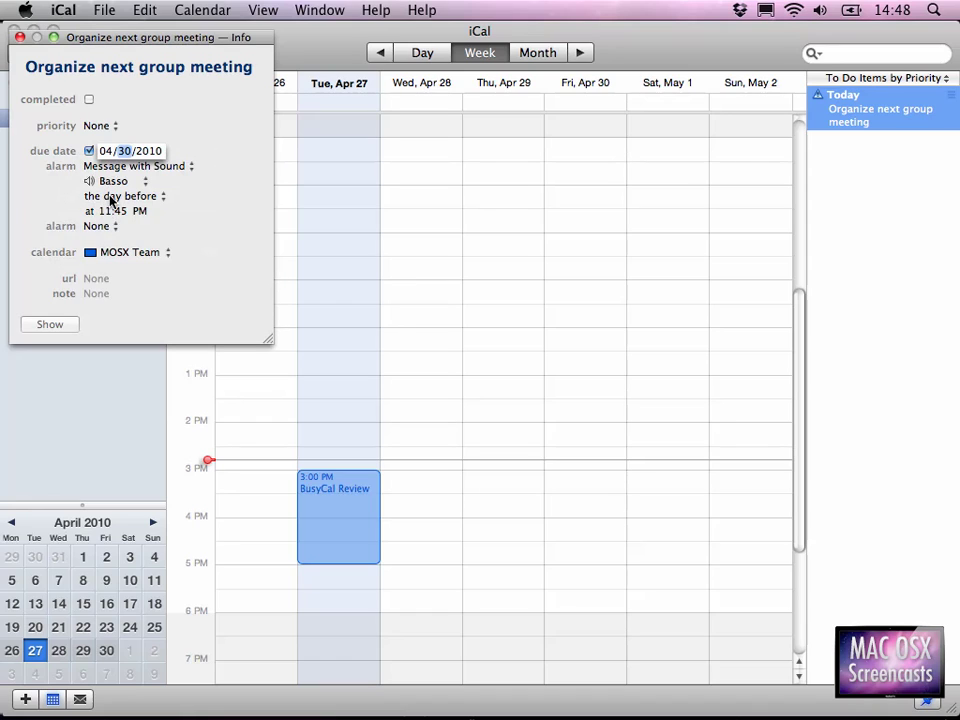
pyautogui.click(106, 199)
pyautogui.press('Up')
pyautogui.press('Return')
# Set the alarm time to 10:00 AM and close the info window
pyautogui.click(104, 211)
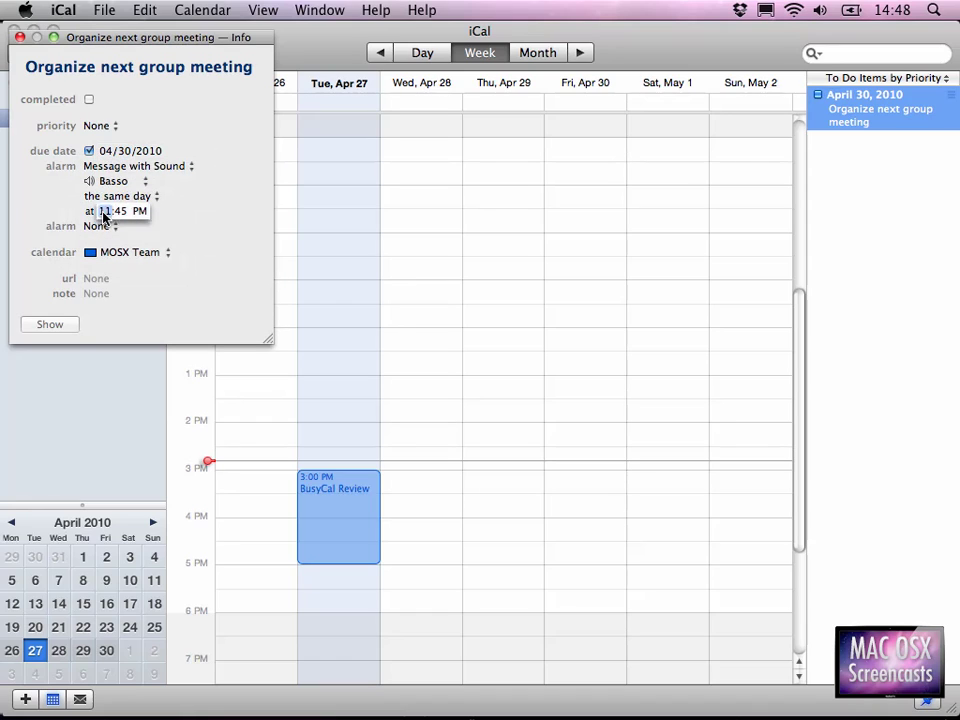
pyautogui.click(104, 211)
pyautogui.write('10')
pyautogui.press('Tab')
pyautogui.write('00')
pyautogui.click(137, 212)
pyautogui.press('a')
pyautogui.press('Return')
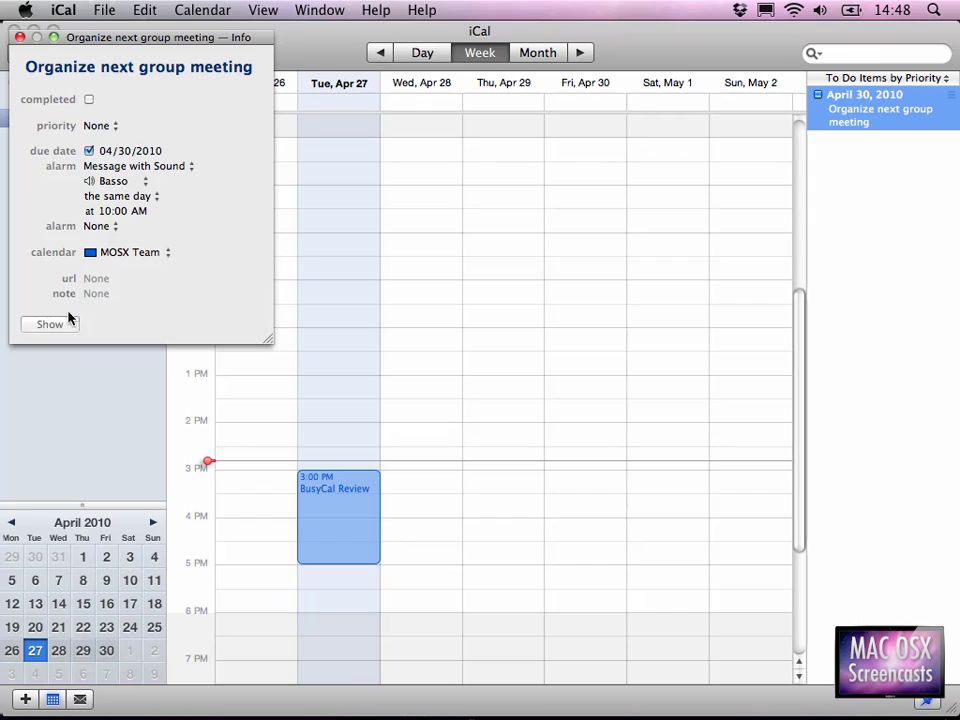
pyautogui.click(19, 38)
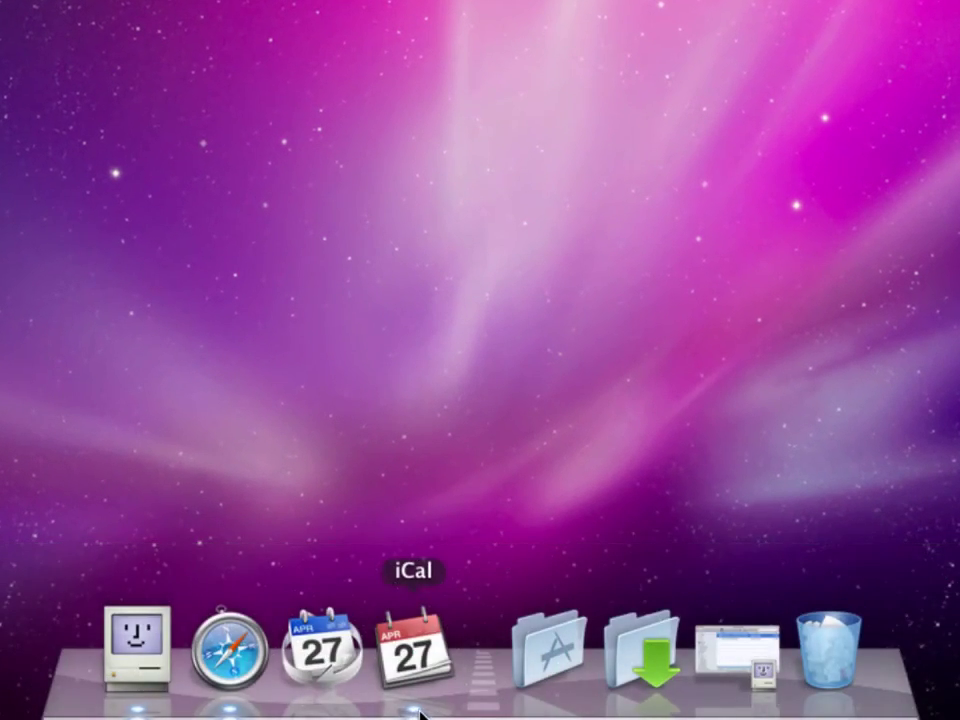
# Launch BusyCal from the Dock to view the April 26 – May 2, 2010 week
pyautogui.click(347, 674)
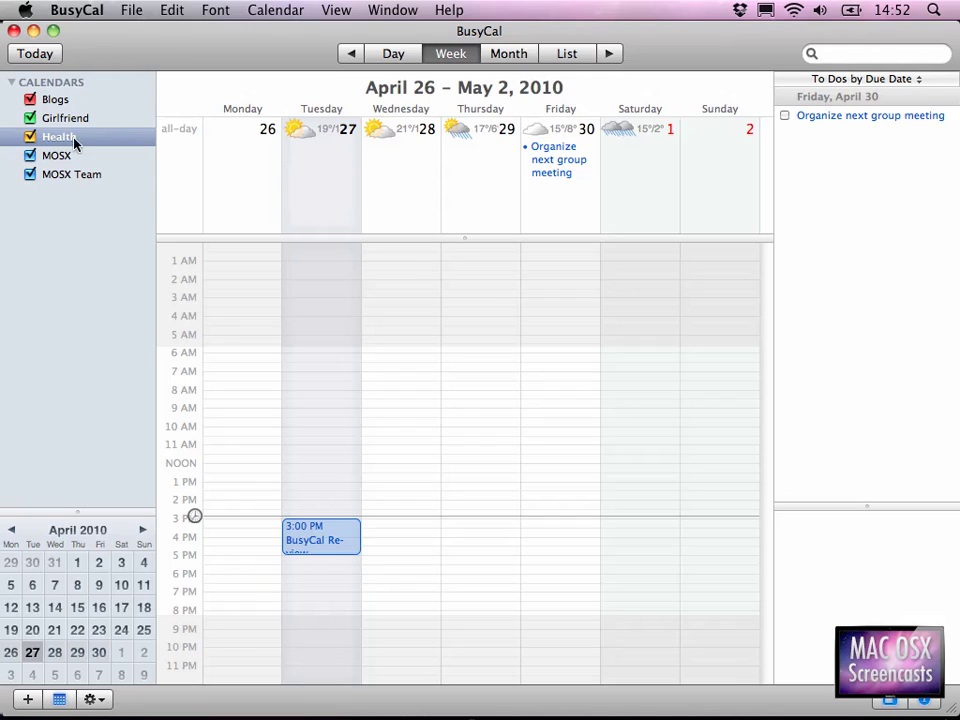
# Create a Gym event in Health on Wednesday, April 28, 8:00–10:00 PM, then switch to iCal
pyautogui.click(56, 137)
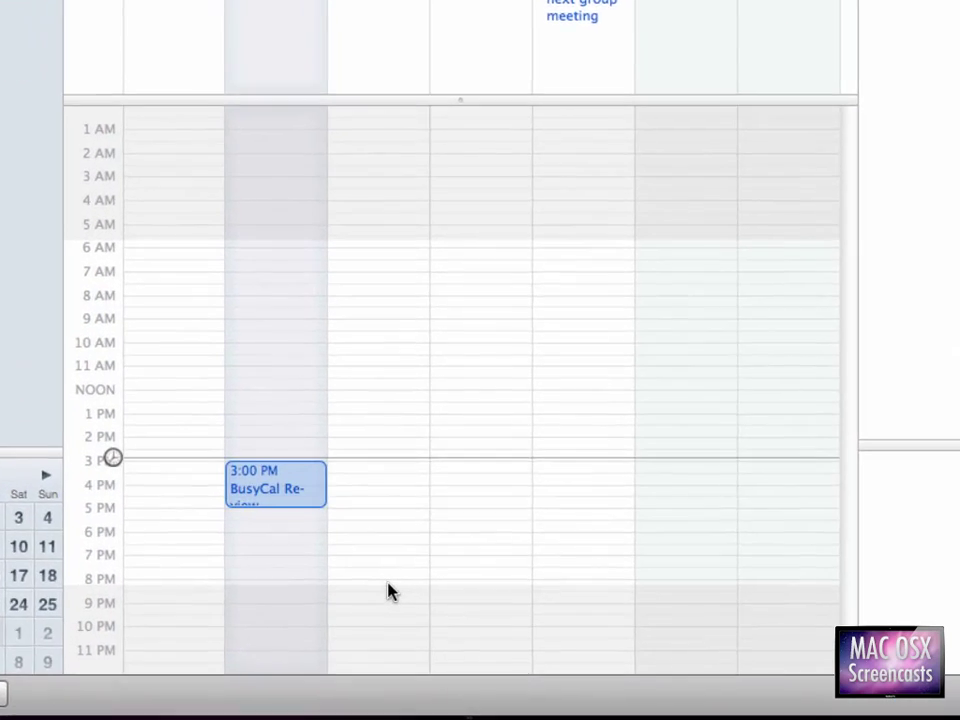
pyautogui.moveTo(390, 592); pyautogui.dragTo(373, 620)
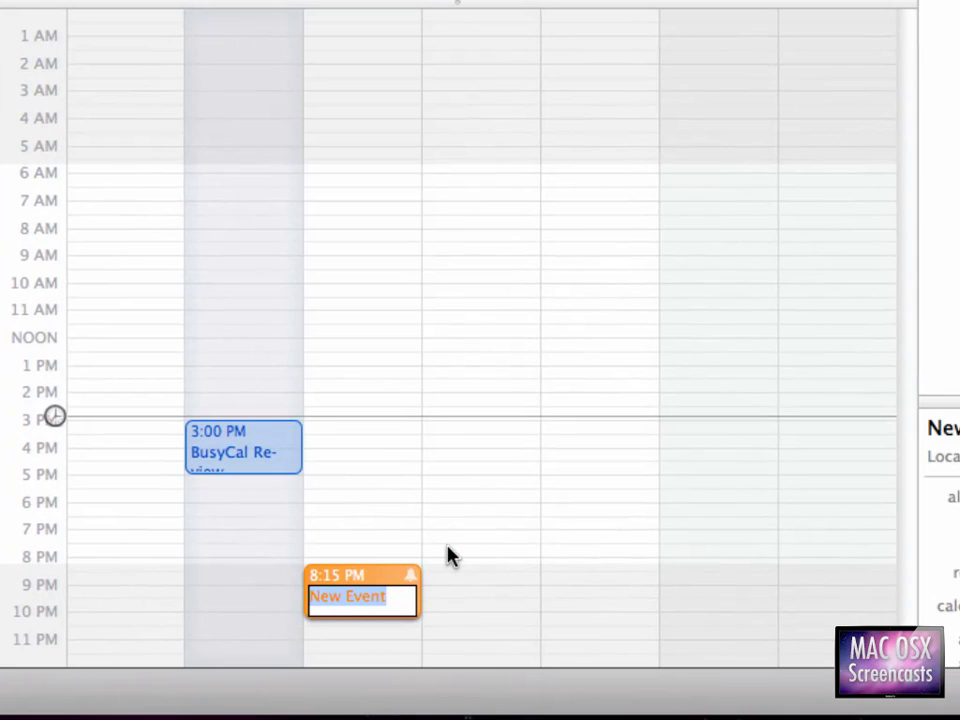
pyautogui.write('Gym')
pyautogui.press('Return')
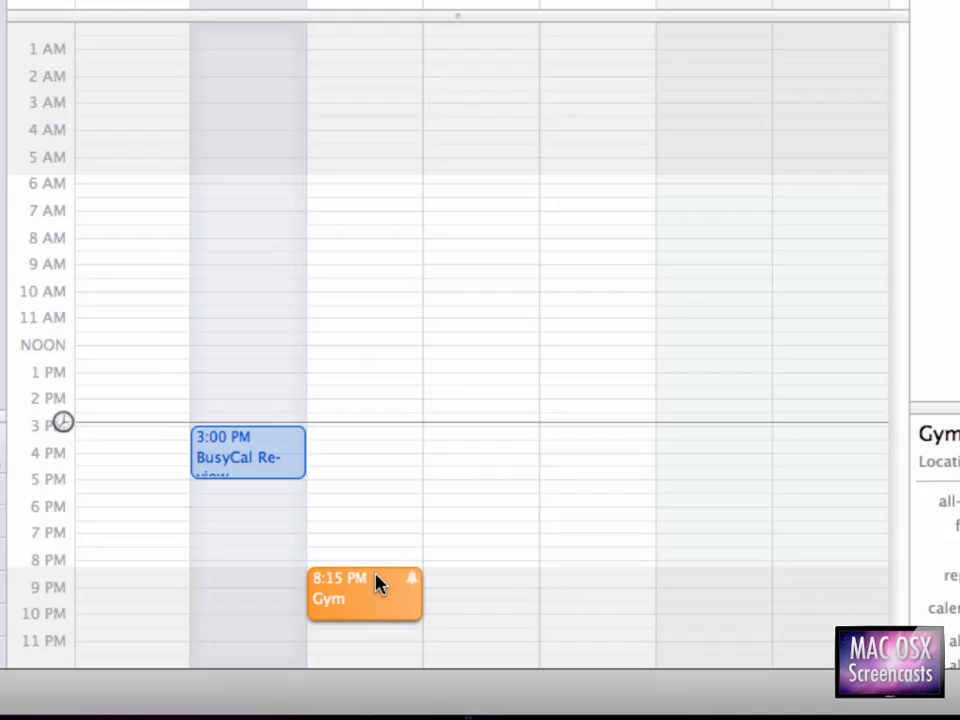
pyautogui.moveTo(378, 583); pyautogui.dragTo(376, 578)
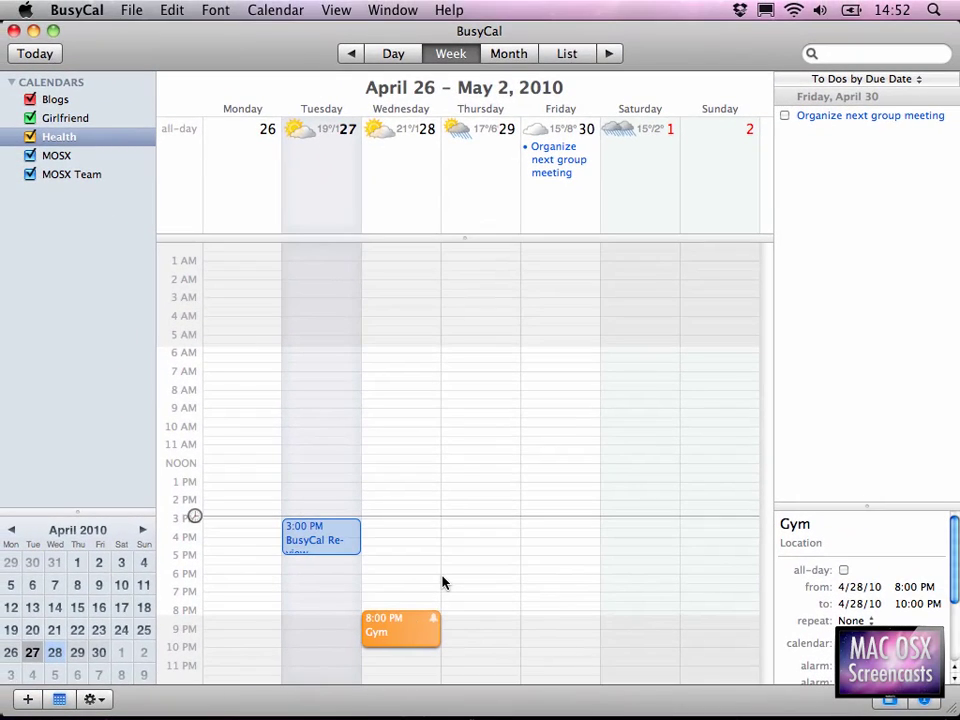
pyautogui.click(443, 583)
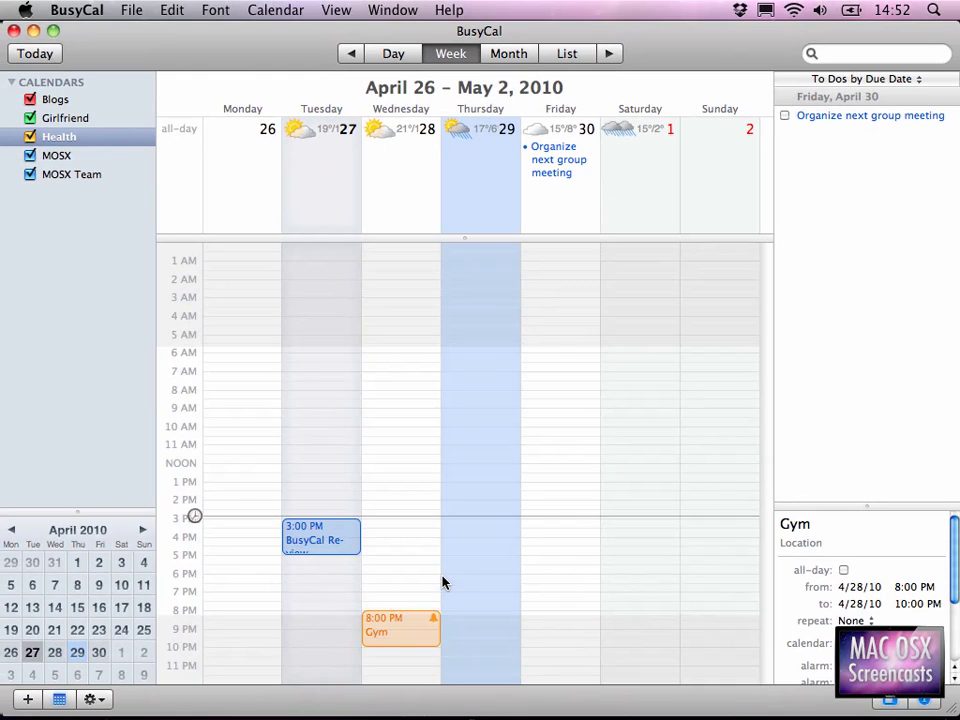
pyautogui.press('super+Tab')
pyautogui.press('super+Tab')
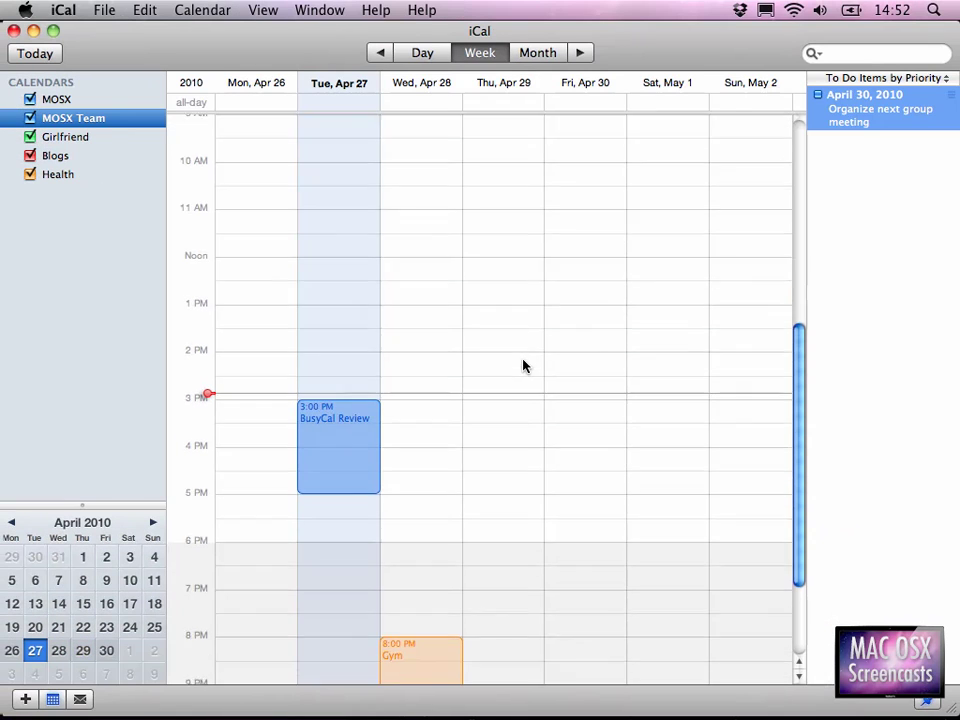
# Drag the Gym event to 7:00–9:00 PM in iCal, then switch back to BusyCal
pyautogui.scroll(-3, 522, 366)
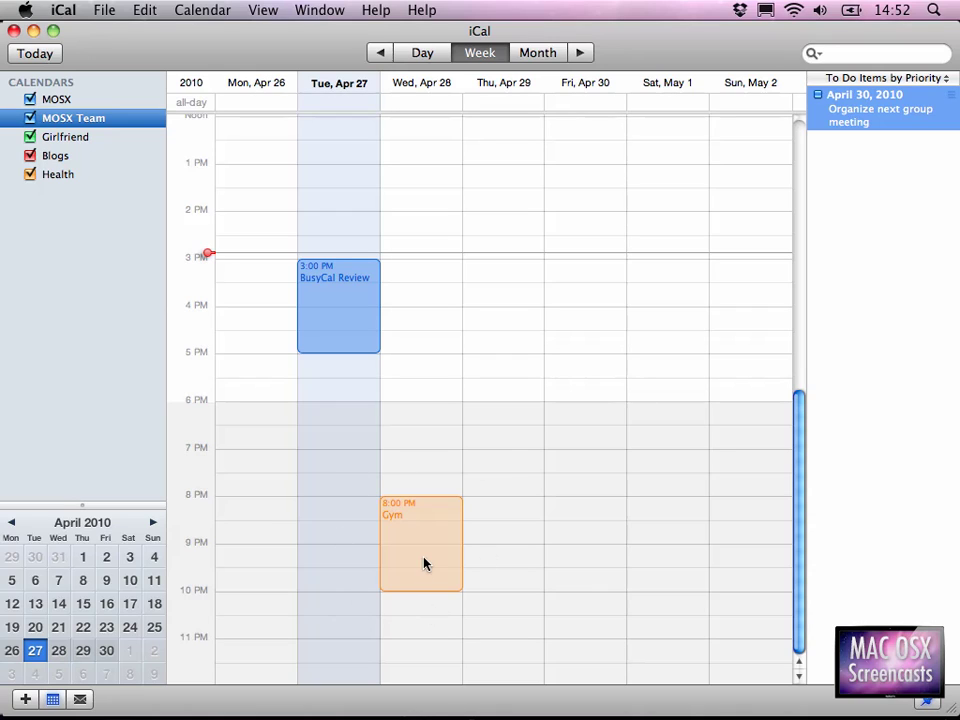
pyautogui.moveTo(422, 565); pyautogui.dragTo(427, 516)
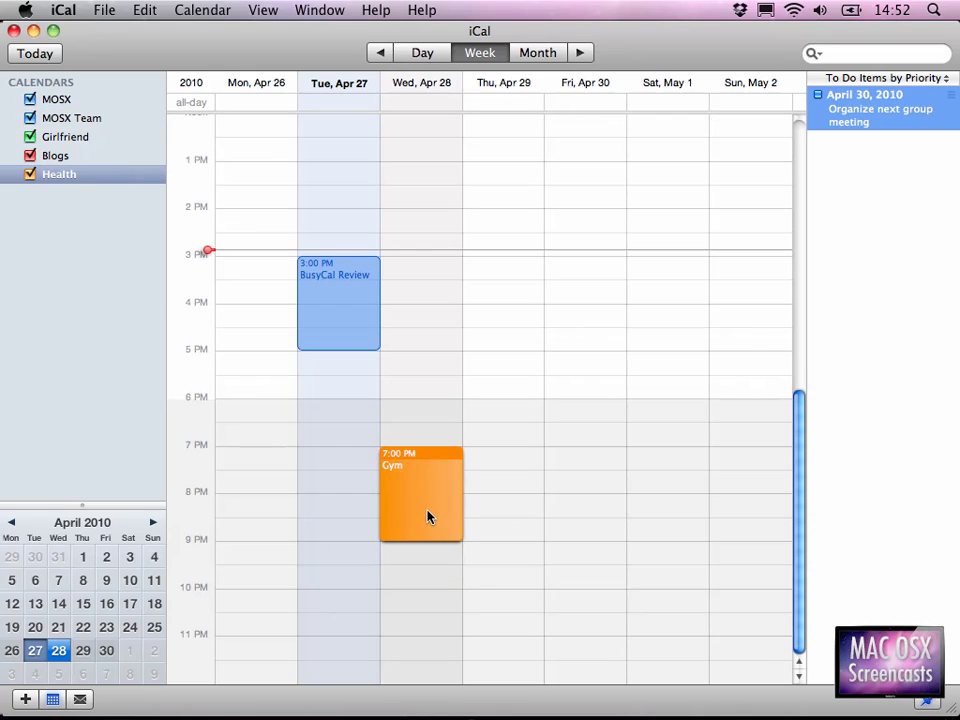
pyautogui.press('super+Tab')
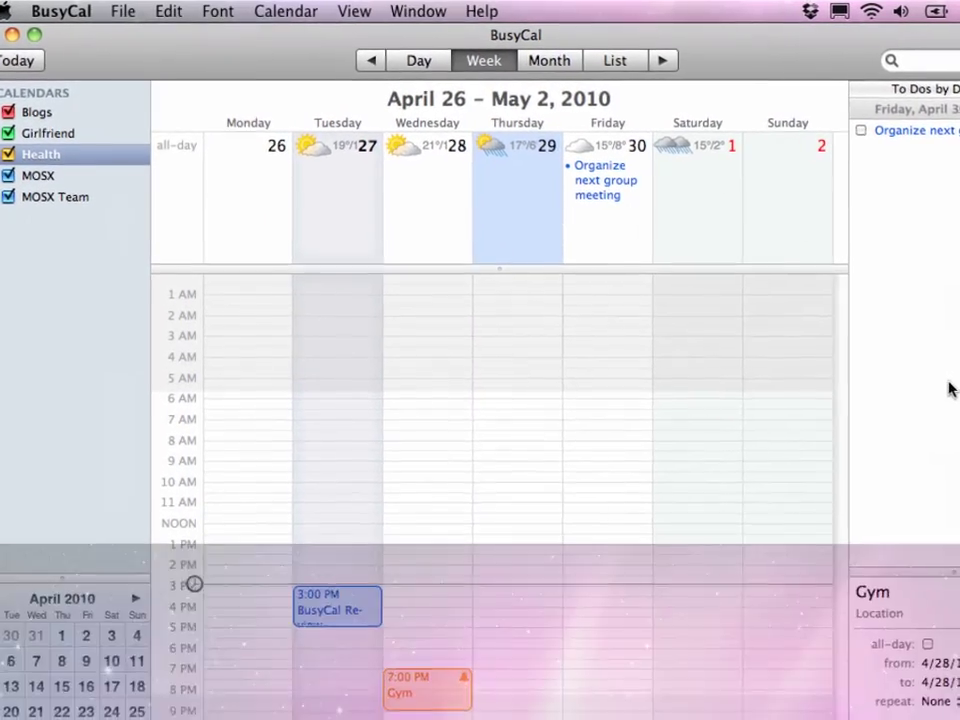
pyautogui.press('super+comma')
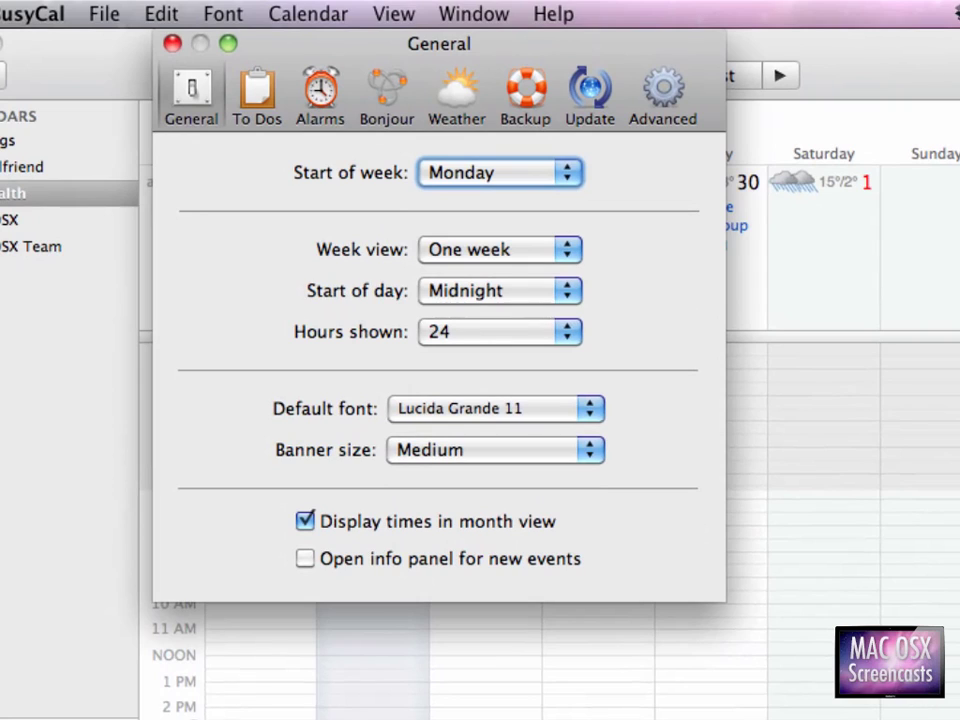
pyautogui.click(553, 174)
pyautogui.click(600, 176)
pyautogui.click(537, 250)
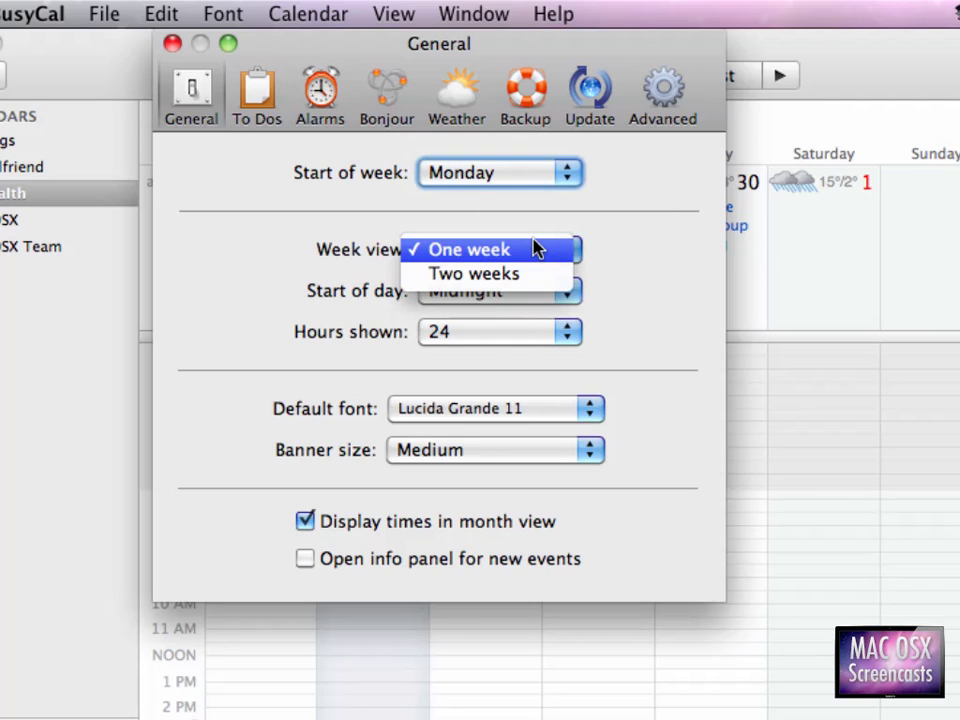
pyautogui.click(542, 274)
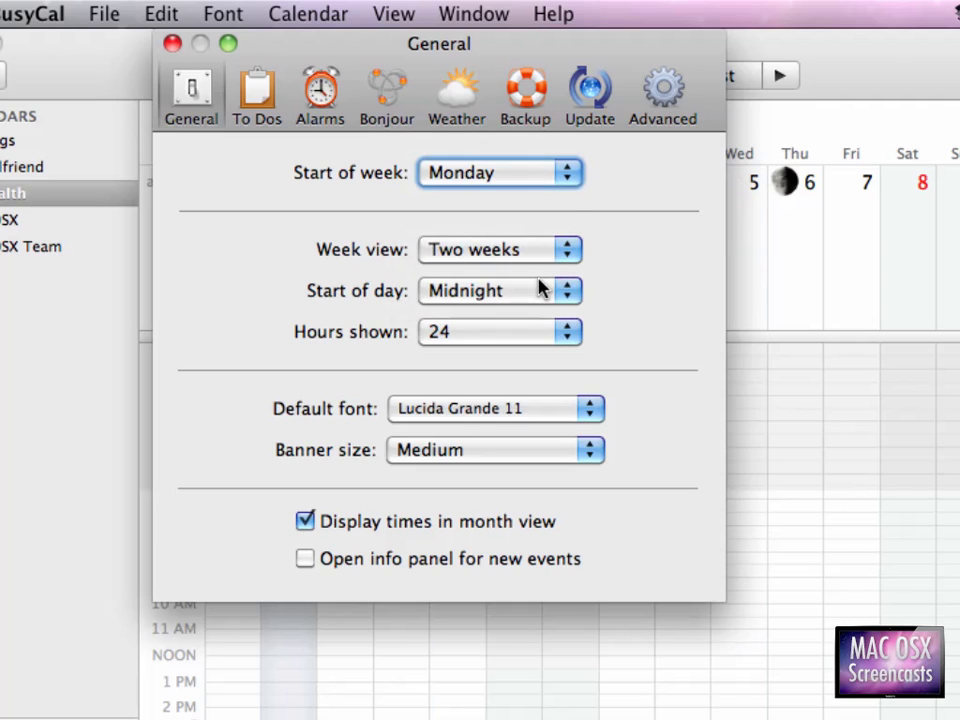
pyautogui.click(549, 250)
pyautogui.click(525, 224)
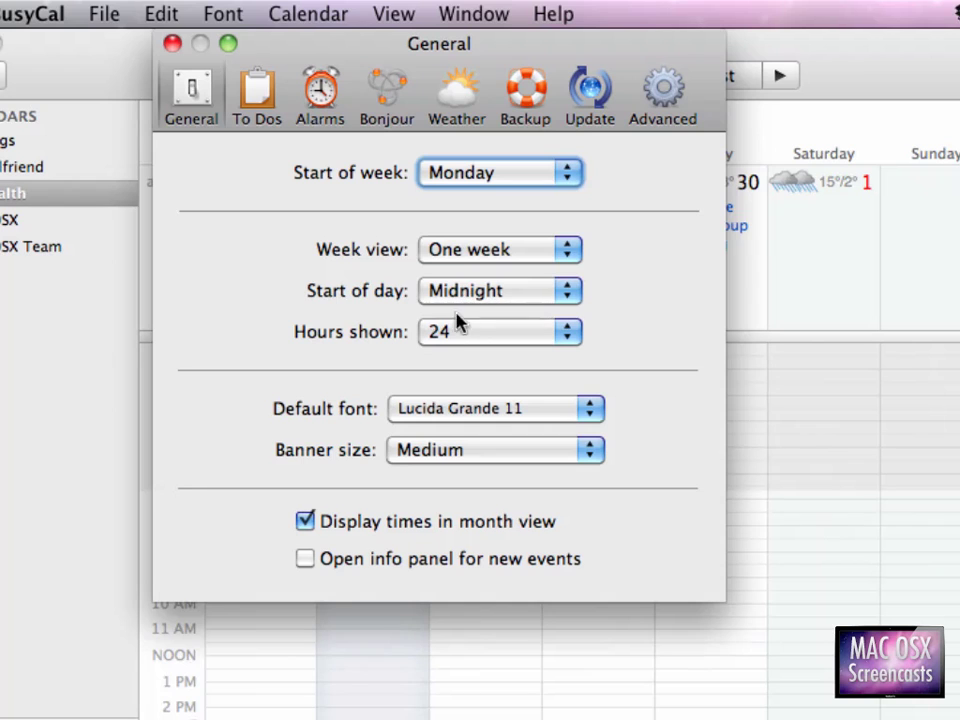
pyautogui.click(440, 333)
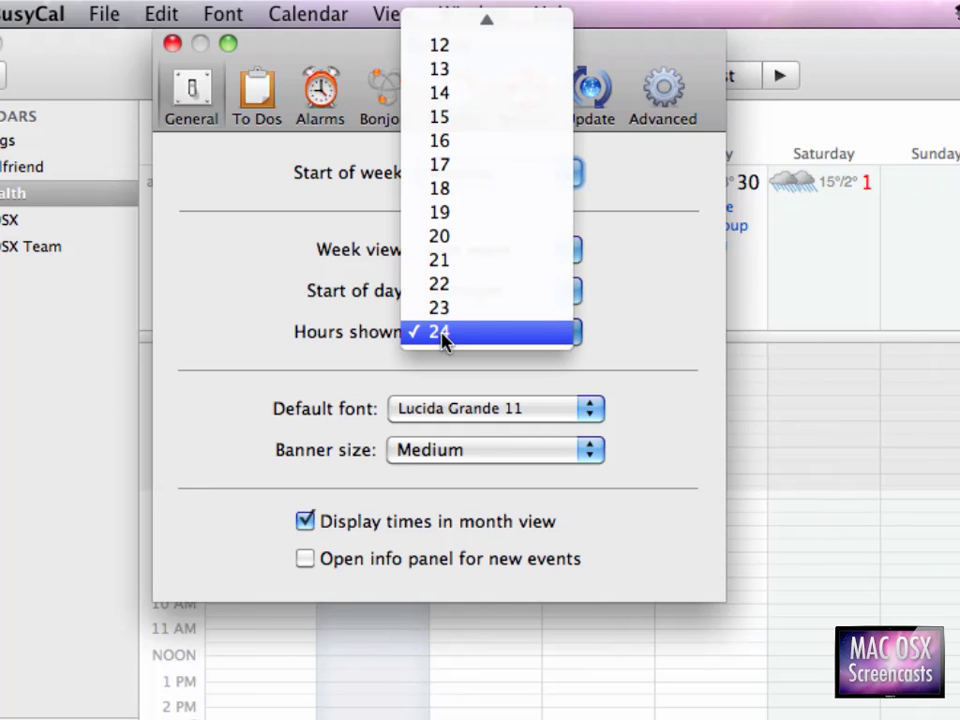
pyautogui.click(492, 240)
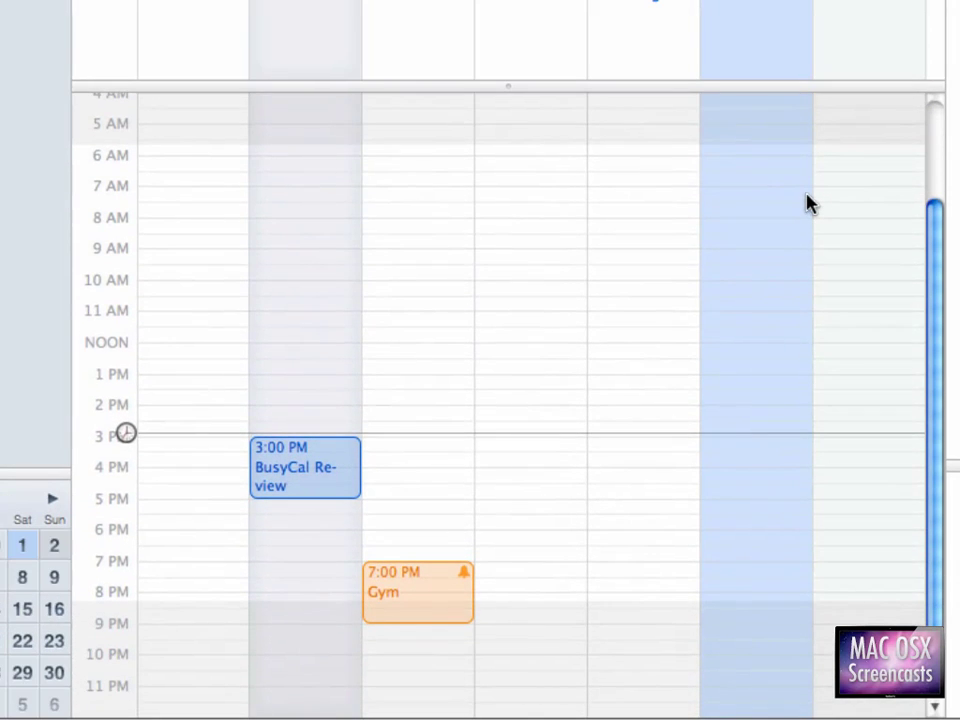
pyautogui.press('super+comma')
pyautogui.click(495, 84)
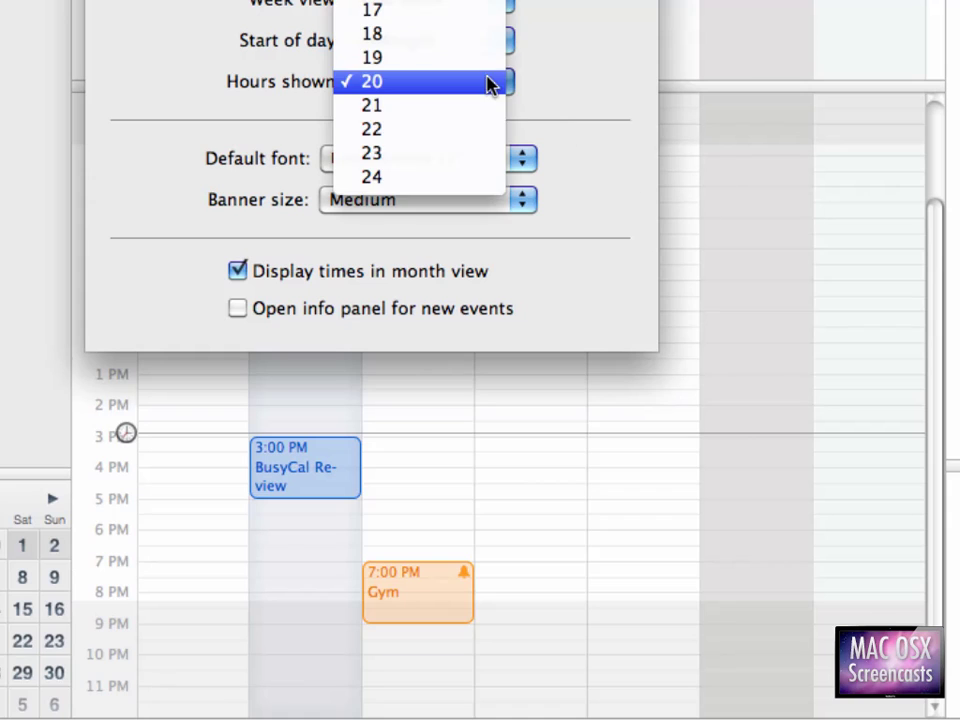
pyautogui.click(463, 176)
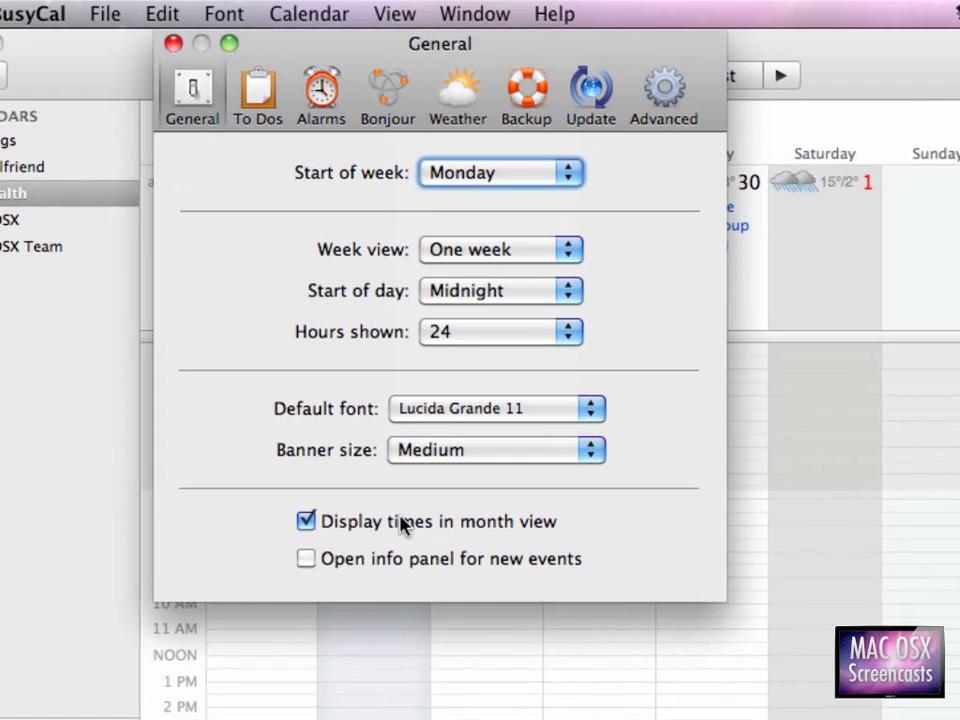
pyautogui.click(467, 453)
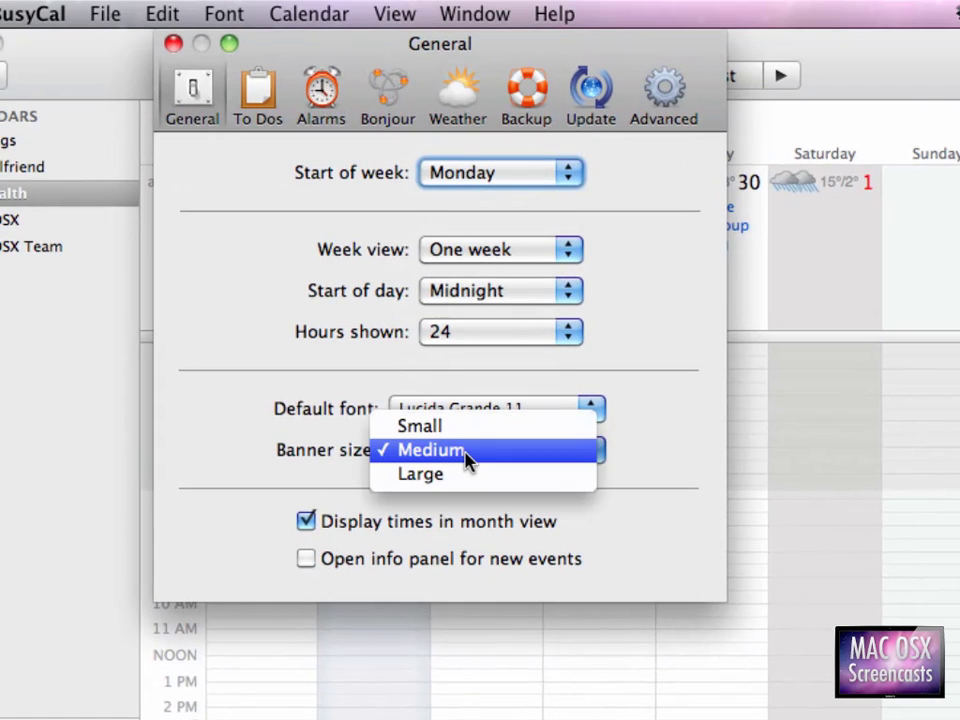
pyautogui.click(638, 441)
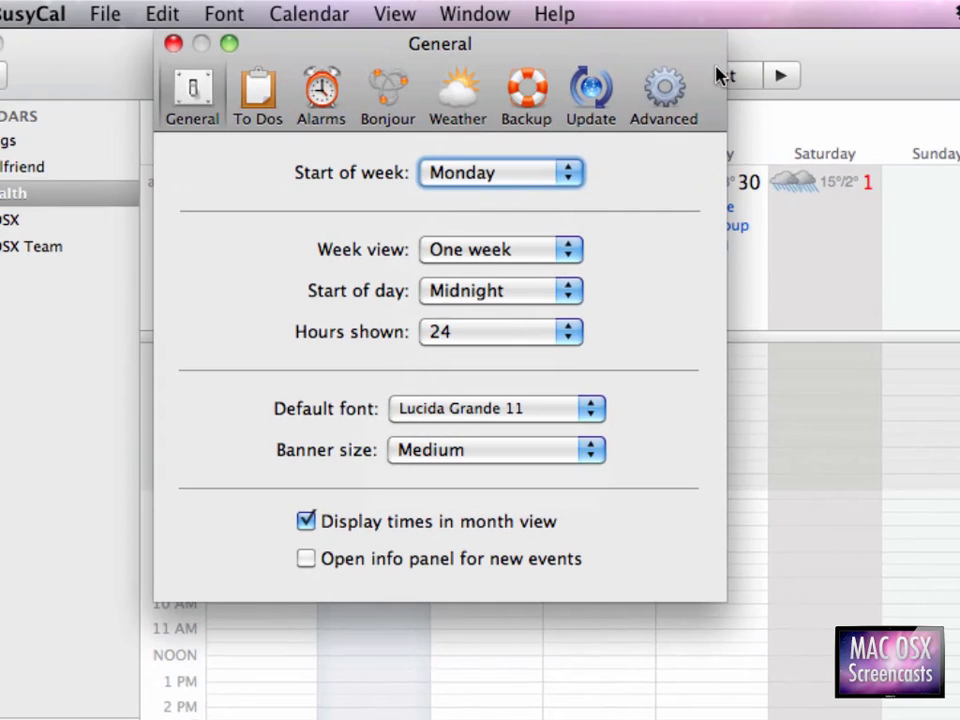
pyautogui.press('super+w')
pyautogui.press('super+comma')
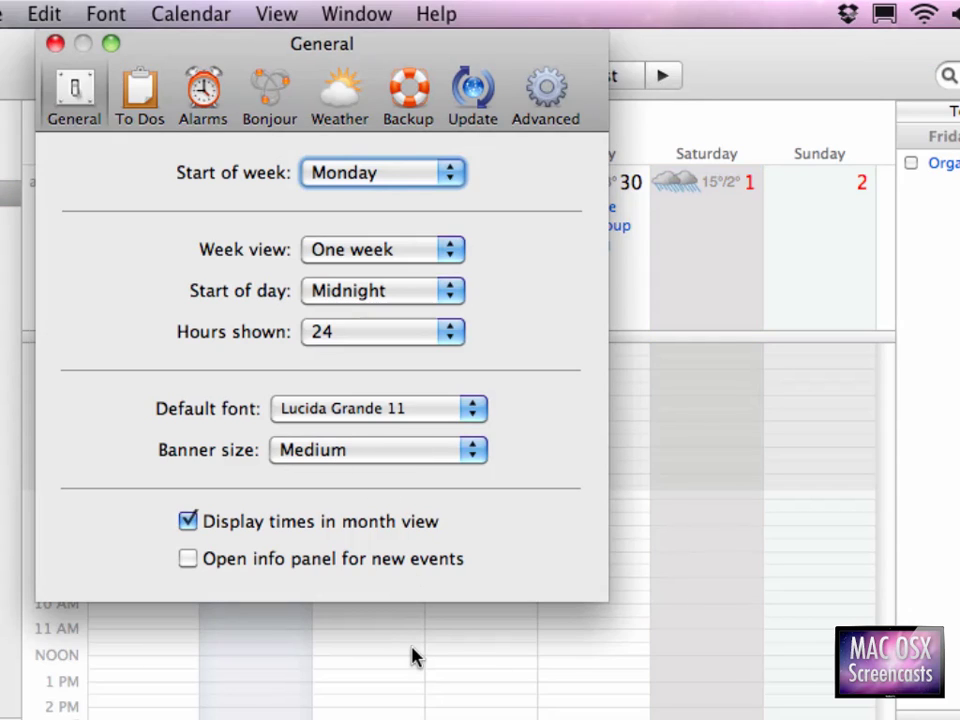
pyautogui.press('super+w')
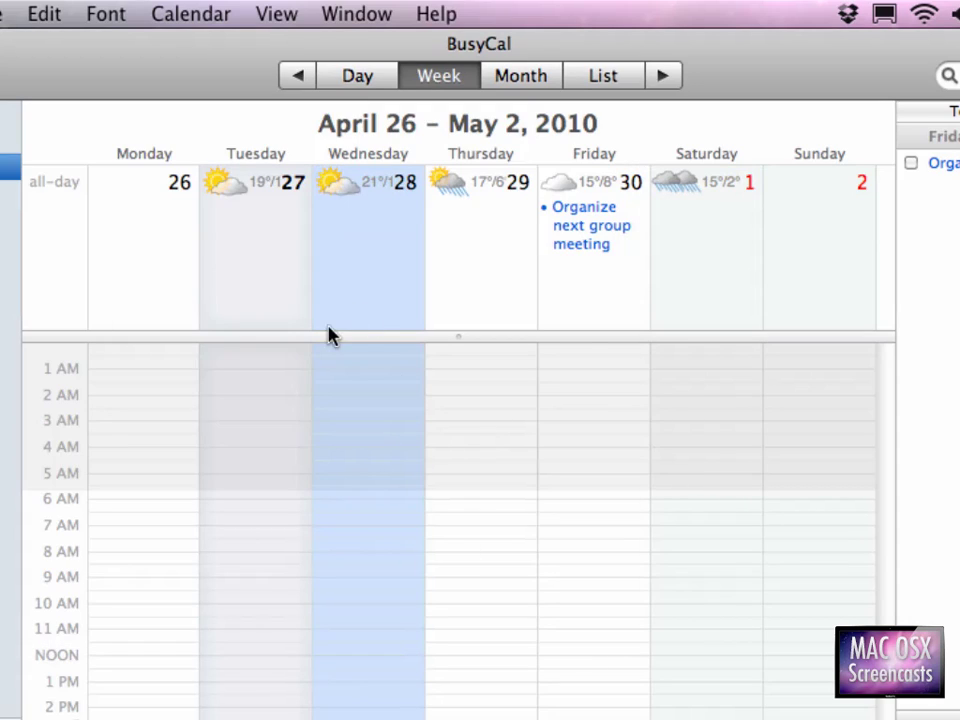
# Create the all-day 'Girlfriend in London' event spanning Friday, April 30 through Sunday, May 2
pyautogui.click(624, 291)
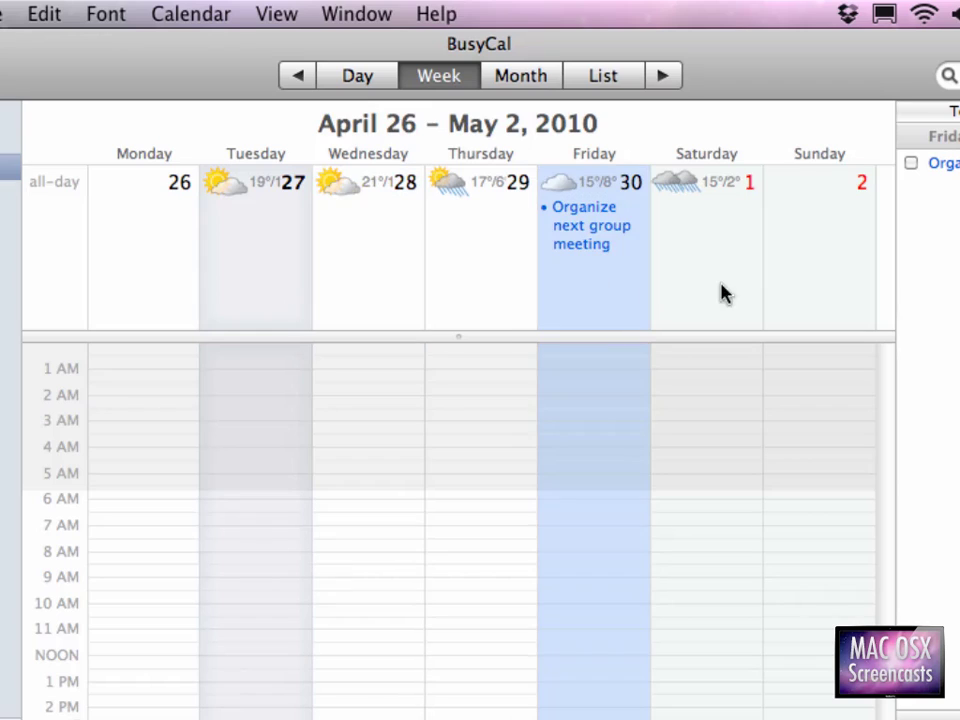
pyautogui.doubleClick(603, 285)
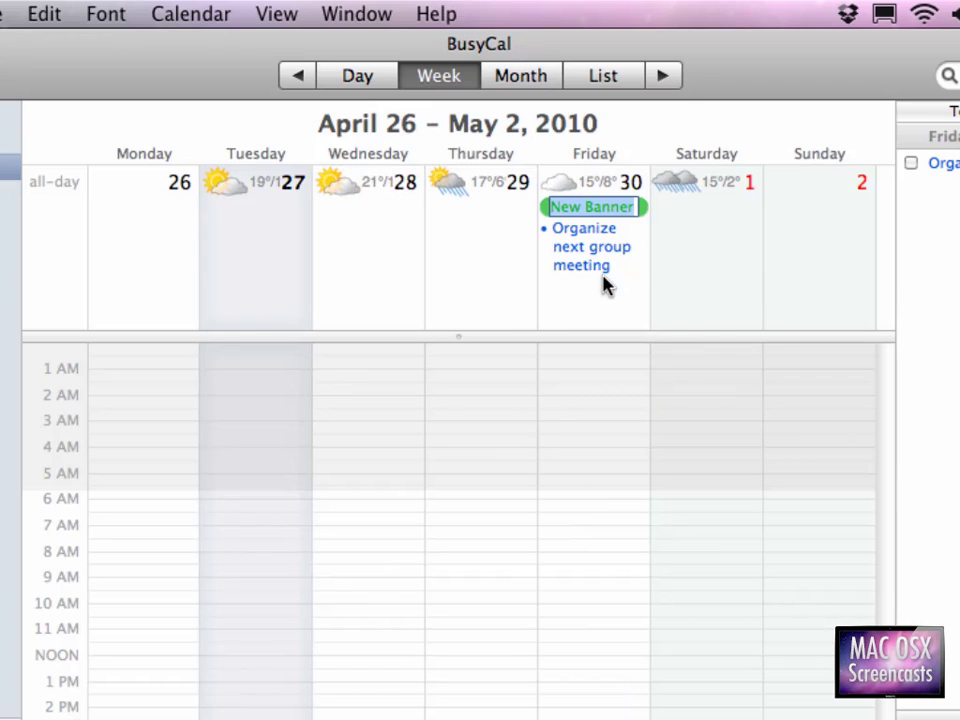
pyautogui.write('Girlfriend ar')
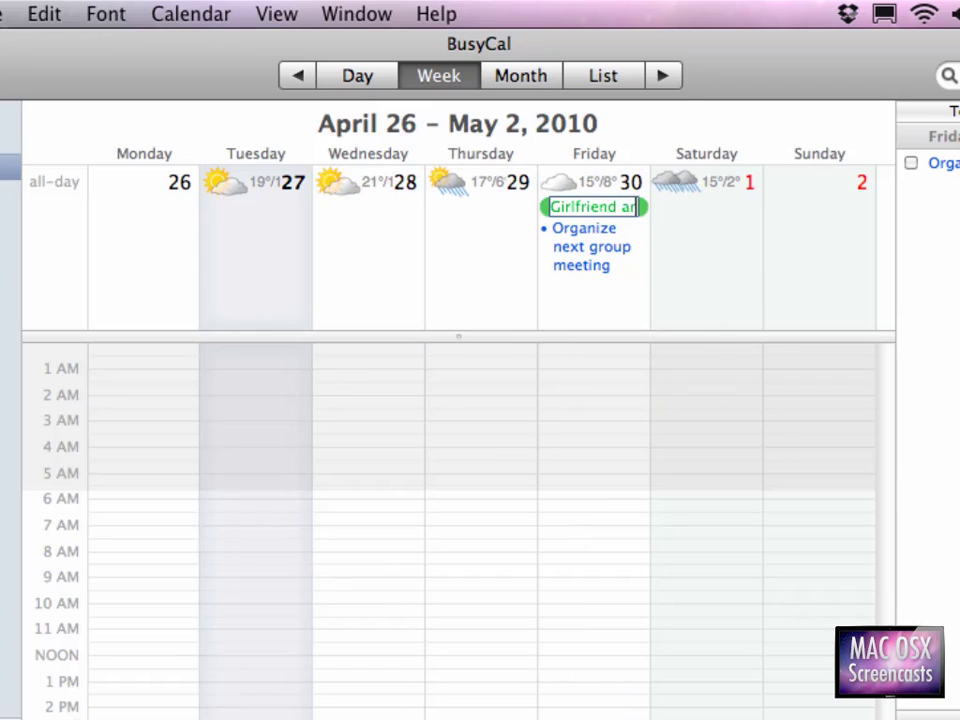
pyautogui.write('rives in Lo')
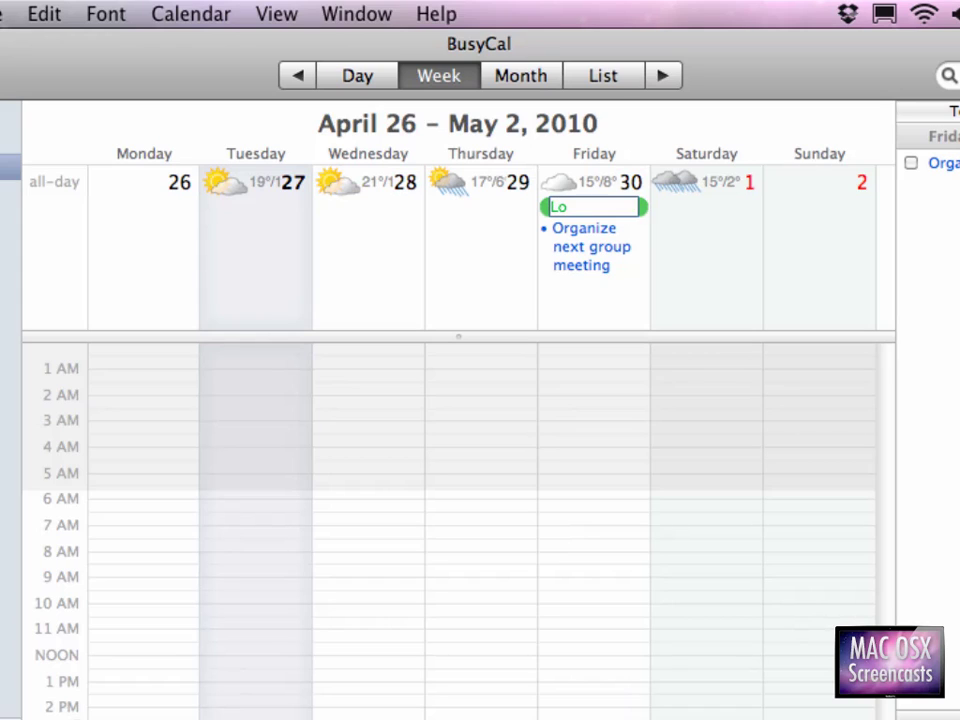
pyautogui.press('Return')
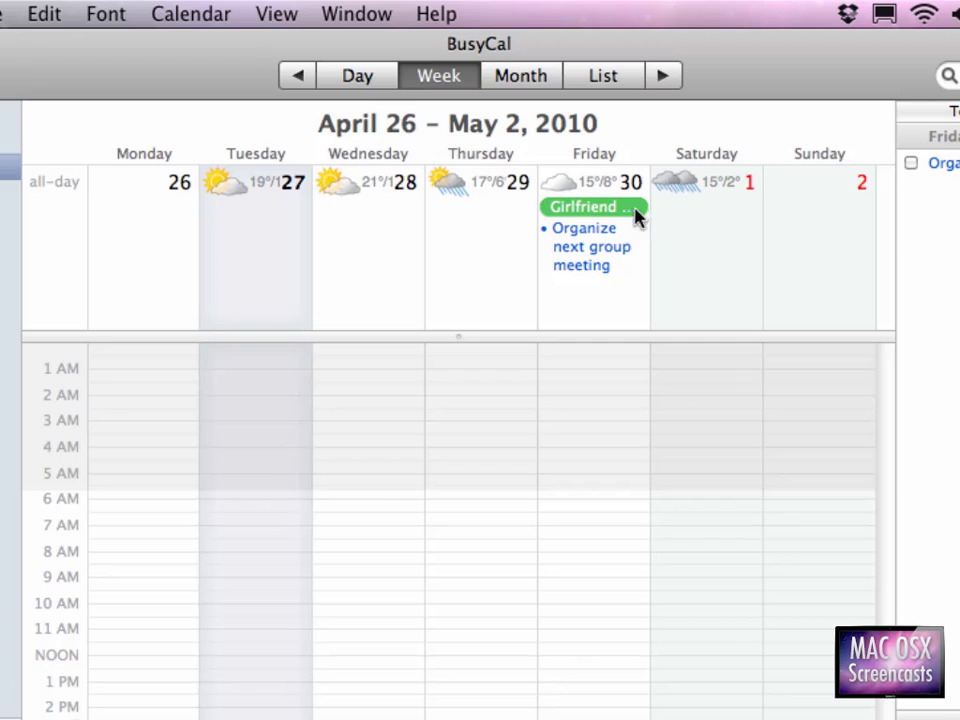
pyautogui.moveTo(647, 206); pyautogui.dragTo(778, 214)
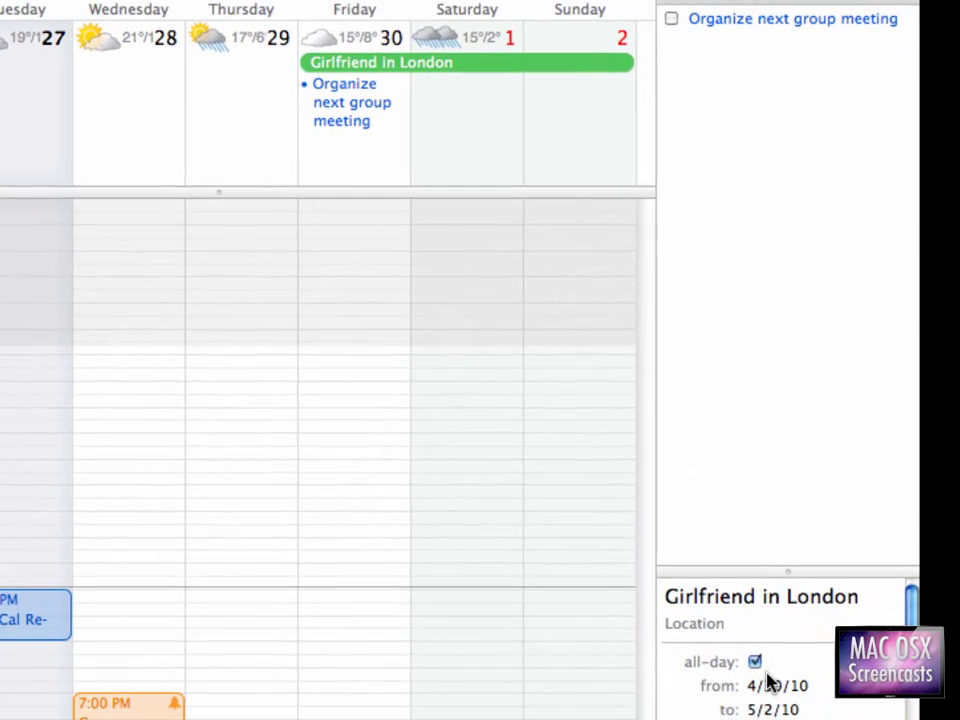
pyautogui.click(755, 661)
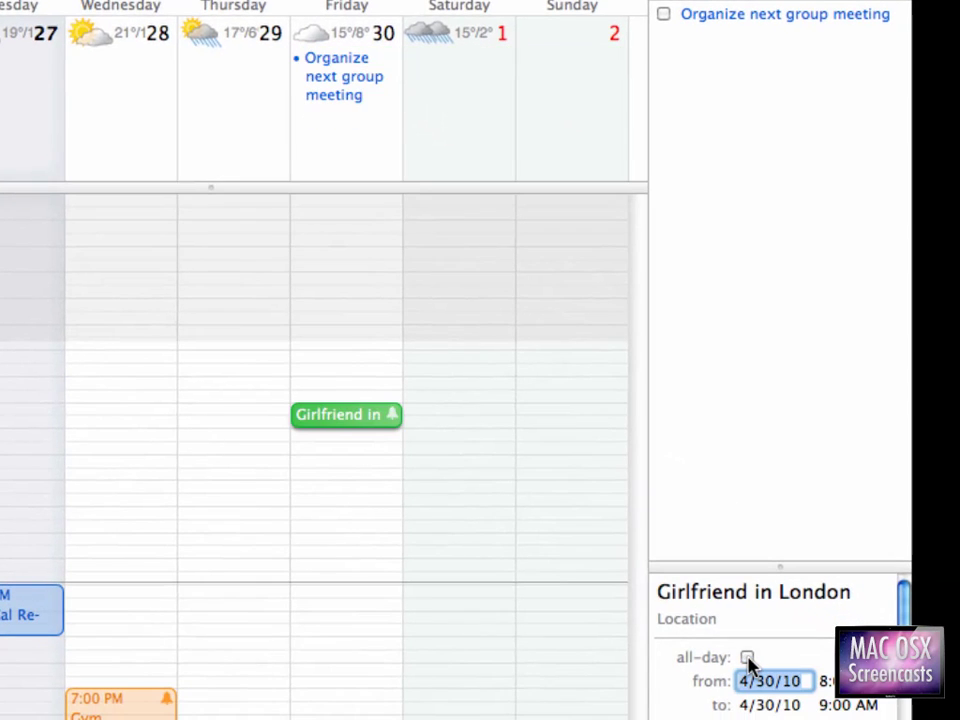
pyautogui.click(747, 658)
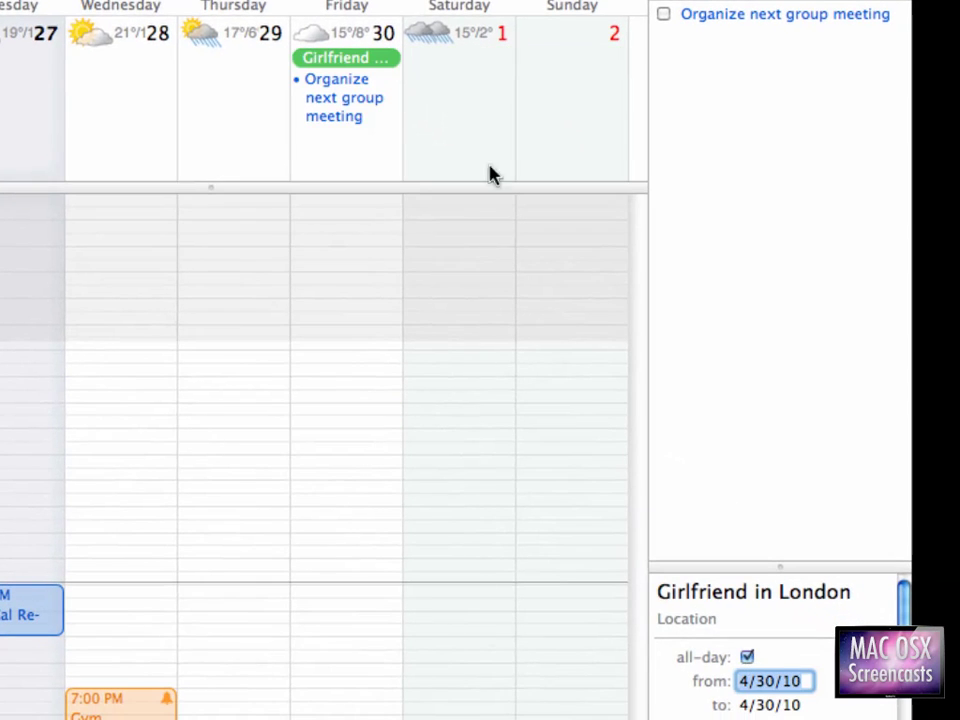
pyautogui.moveTo(400, 58); pyautogui.dragTo(580, 60)
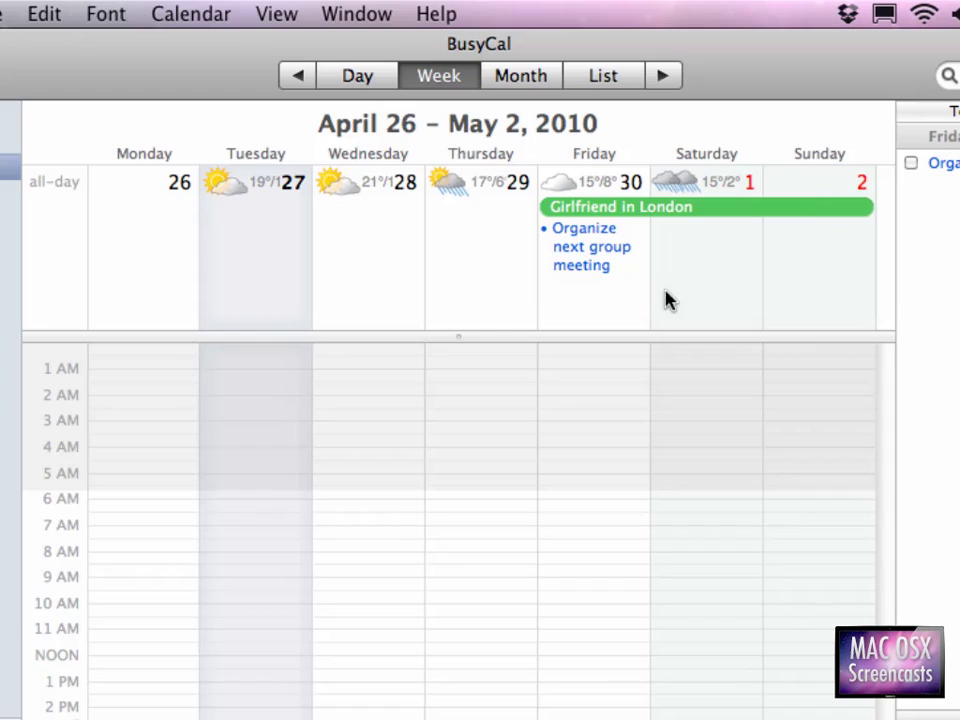
pyautogui.click(581, 313)
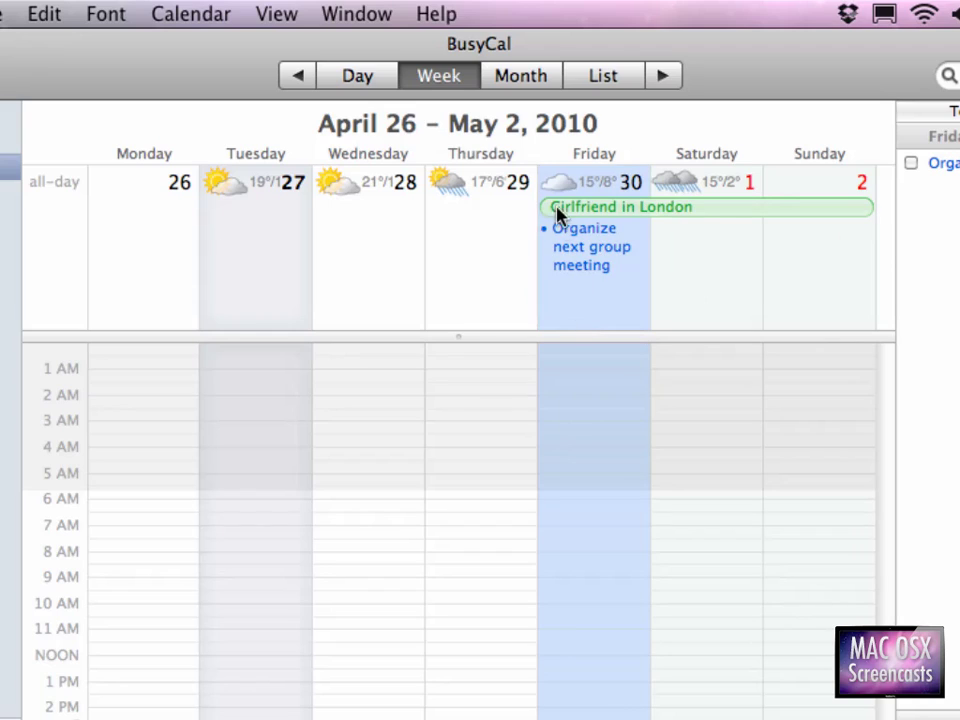
# In General preferences, try Large then Small banner sizes, settling back on Medium
pyautogui.press('super+comma')
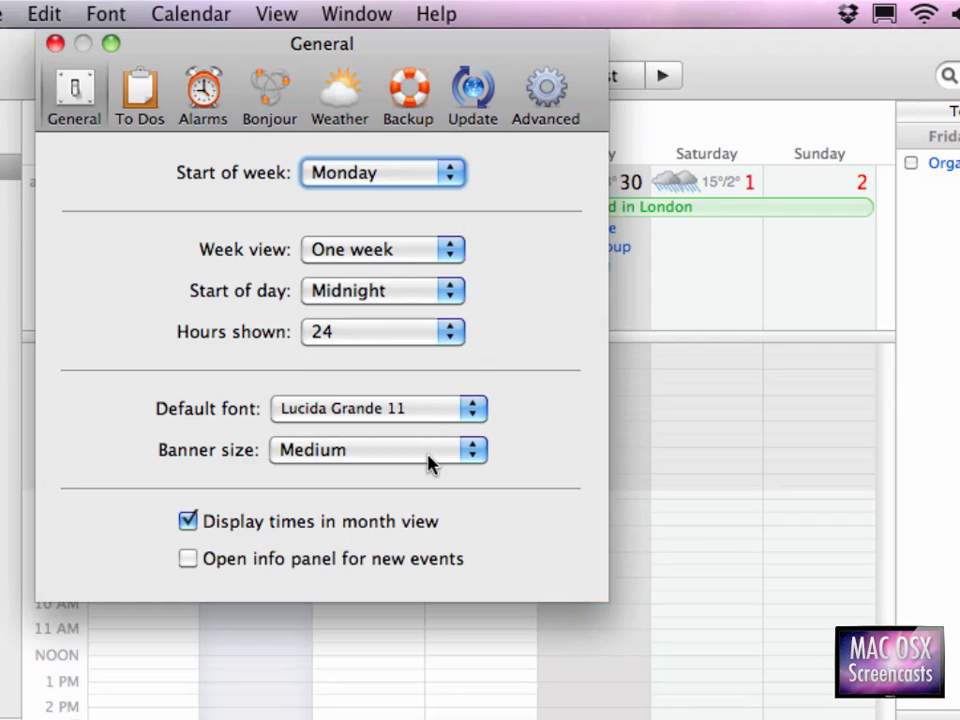
pyautogui.moveTo(600, 60); pyautogui.dragTo(497, 45)
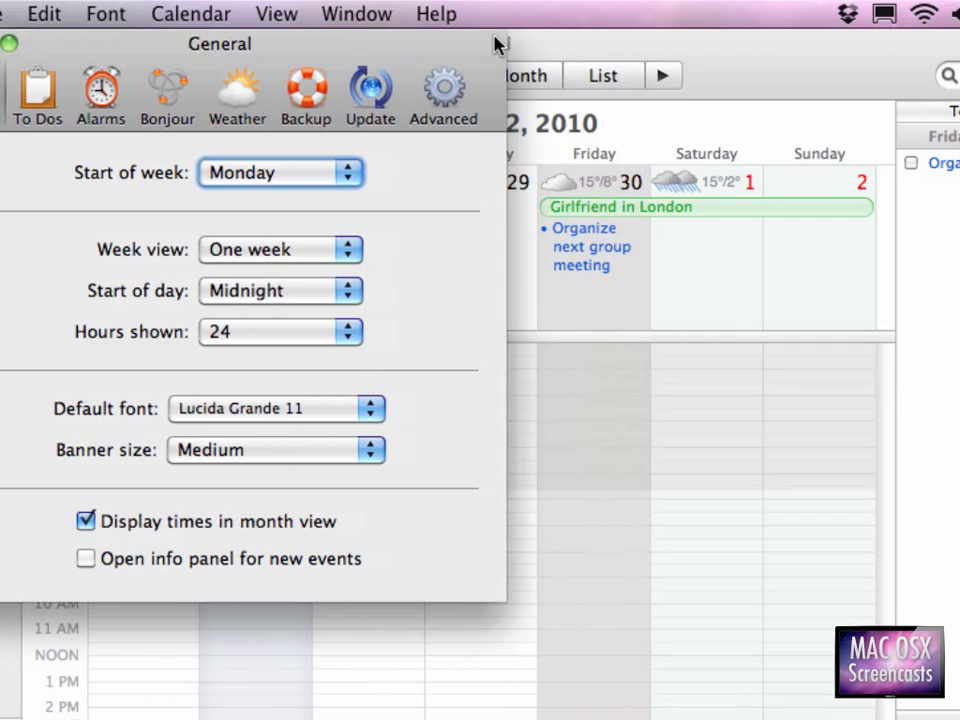
pyautogui.click(340, 450)
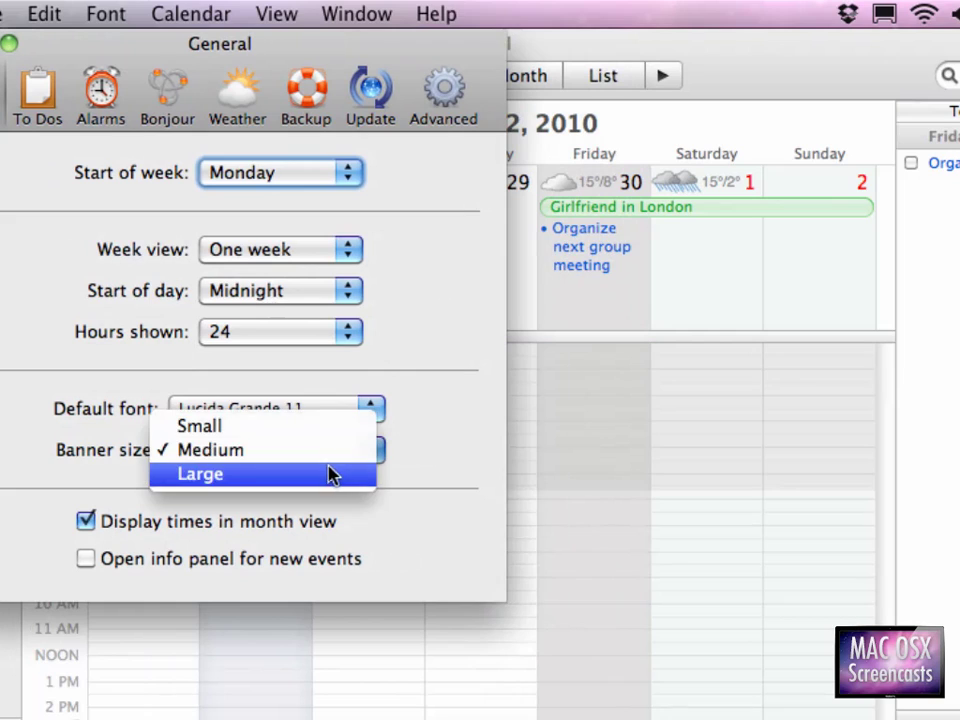
pyautogui.click(328, 470)
pyautogui.click(332, 450)
pyautogui.click(334, 411)
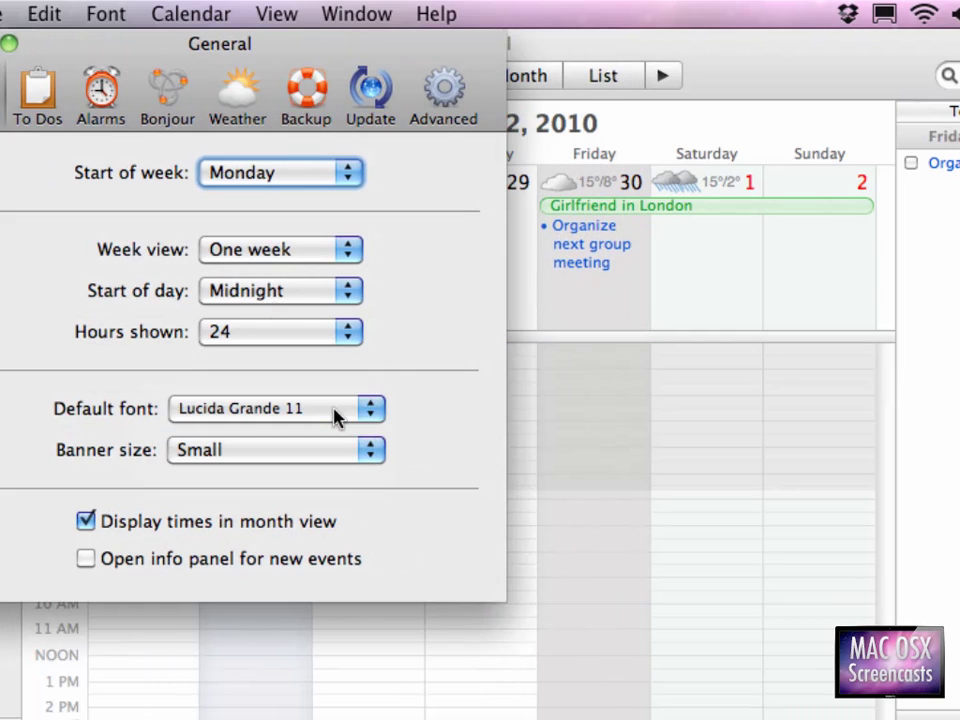
pyautogui.click(332, 452)
pyautogui.click(328, 471)
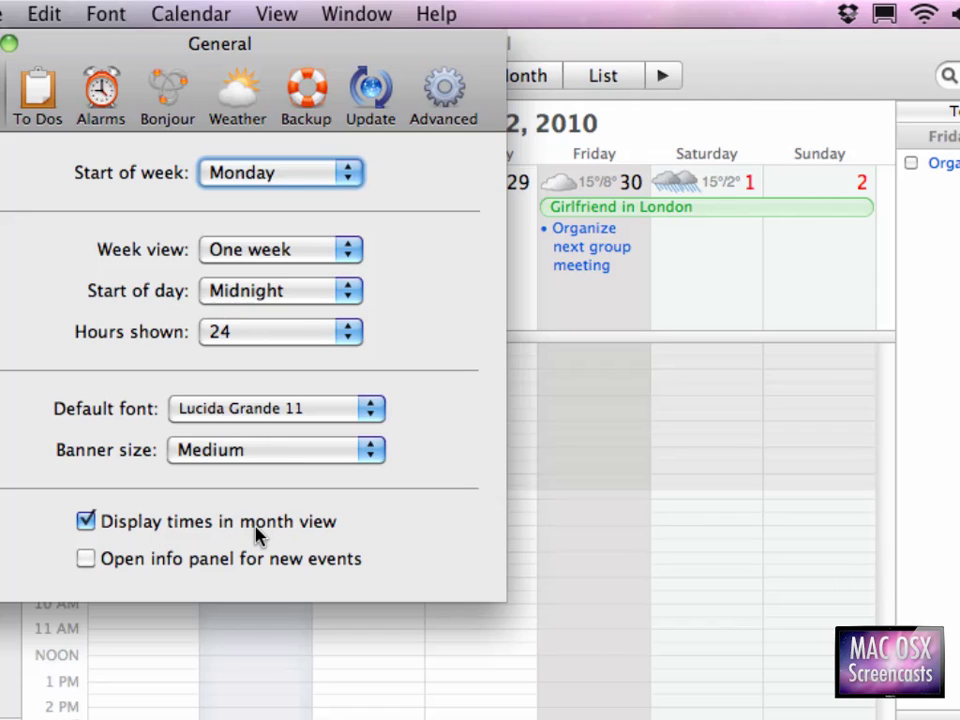
pyautogui.click(369, 656)
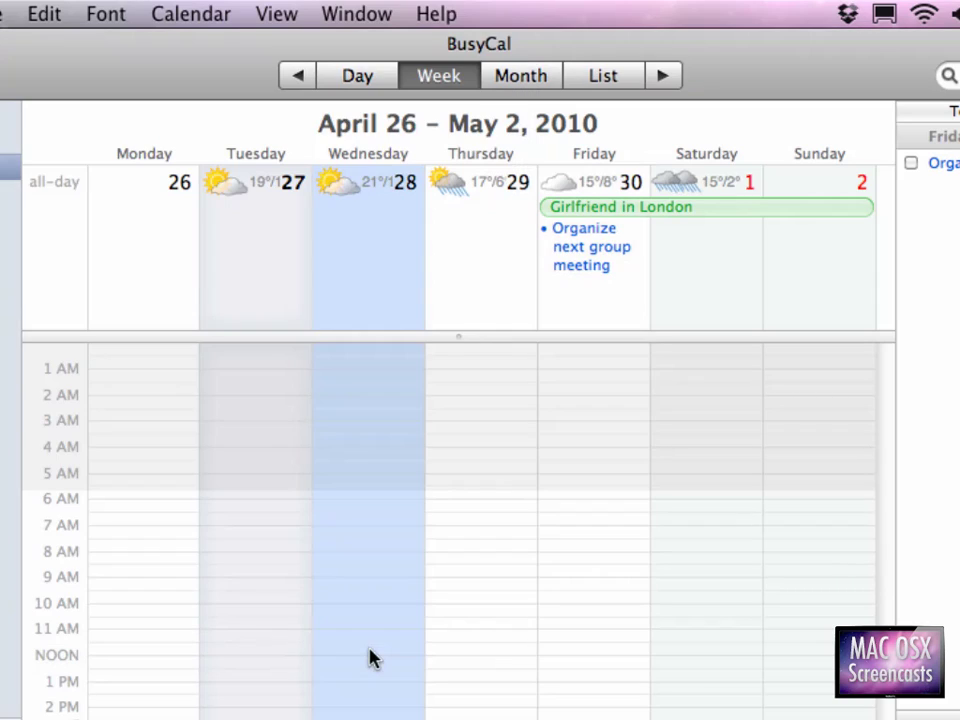
# Show April 2010 as a month and turn off 'Display times in month view' in preferences
pyautogui.click(521, 76)
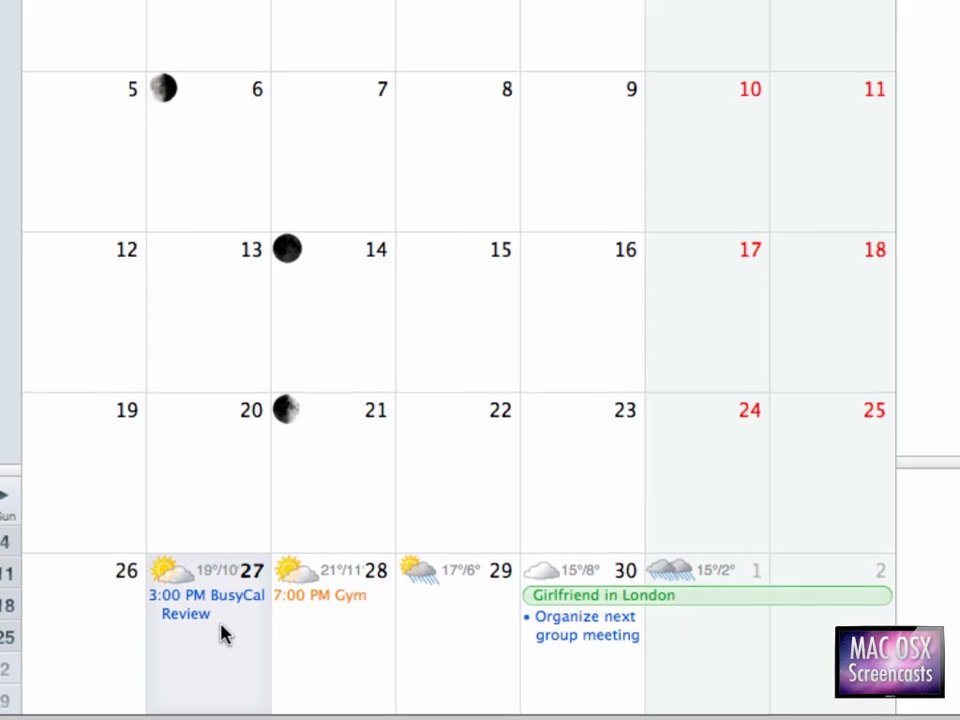
pyautogui.press('super+comma')
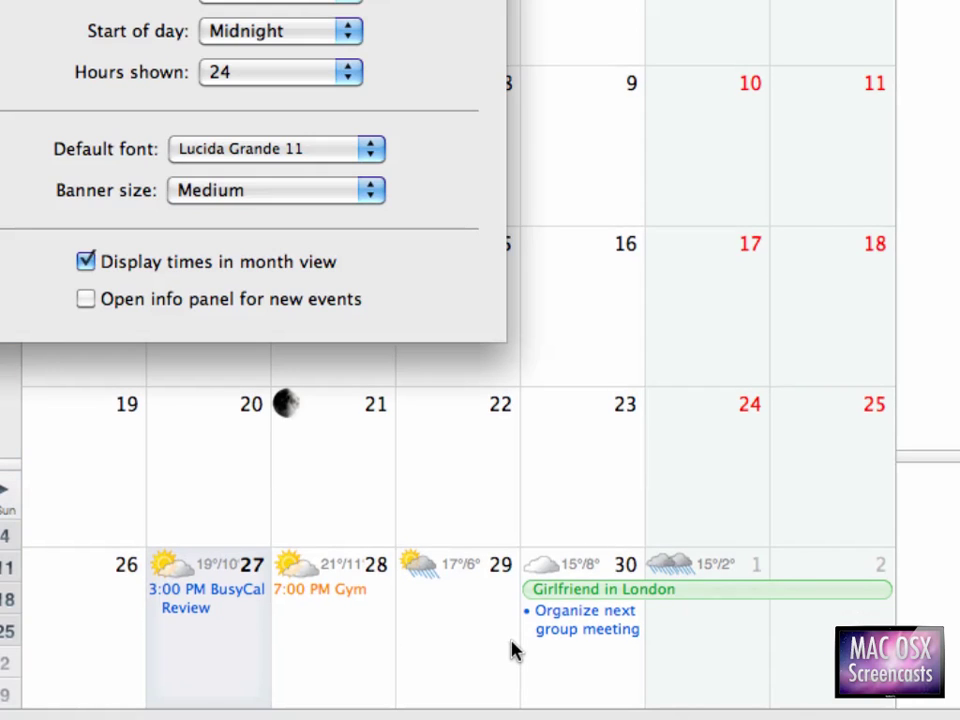
pyautogui.click(200, 266)
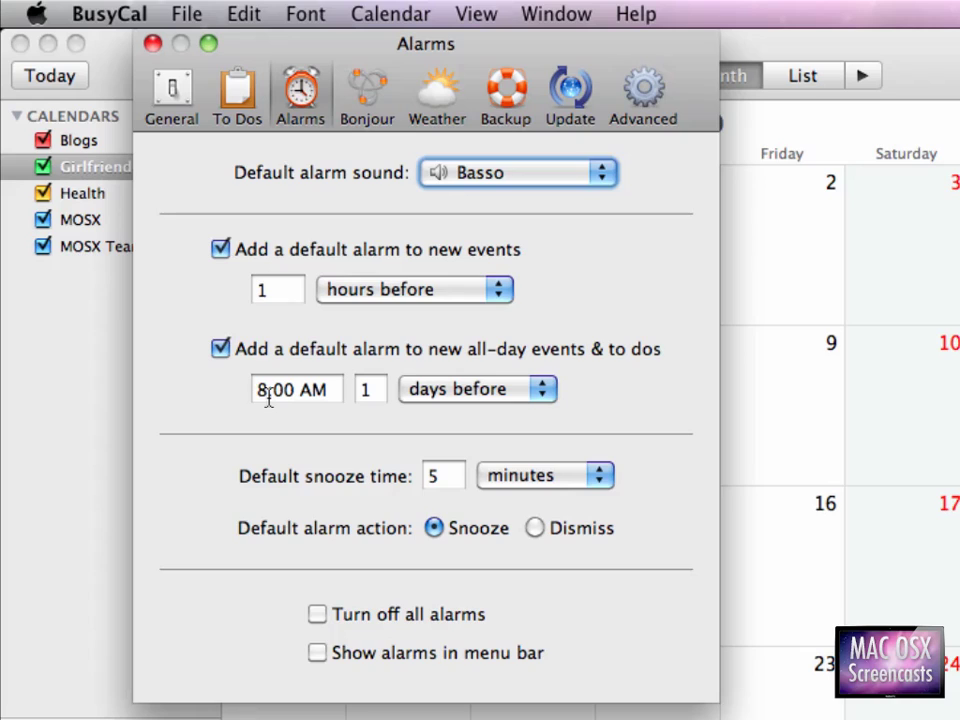
# Set all-day alarms to 10:00 AM, 14 days before
pyautogui.click(268, 393)
pyautogui.press('BackSpace')
pyautogui.write('20')
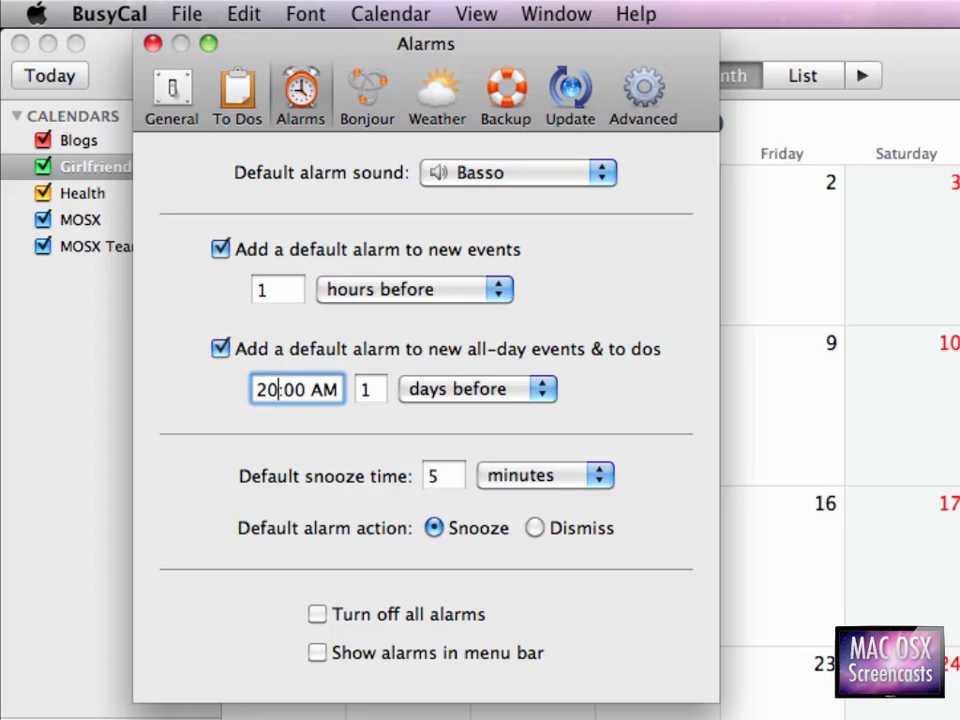
pyautogui.press('BackSpace')
pyautogui.press('BackSpace')
pyautogui.write('10')
pyautogui.press('Tab')
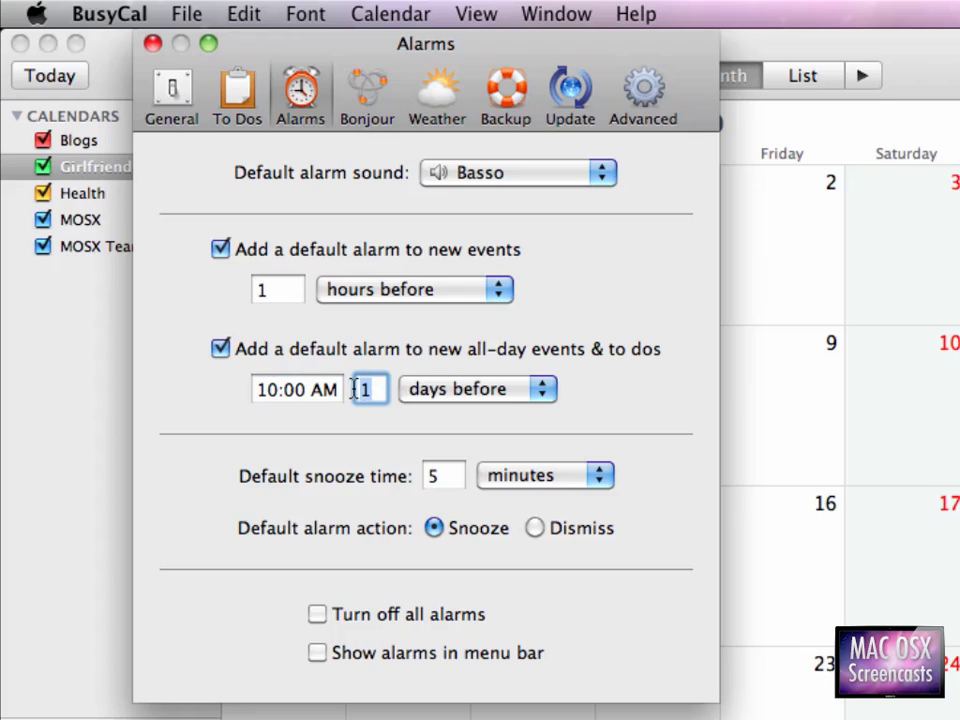
pyautogui.write('14')
# Set the default snooze to 1 minute and turn on alarms in the menu bar
pyautogui.click(430, 477)
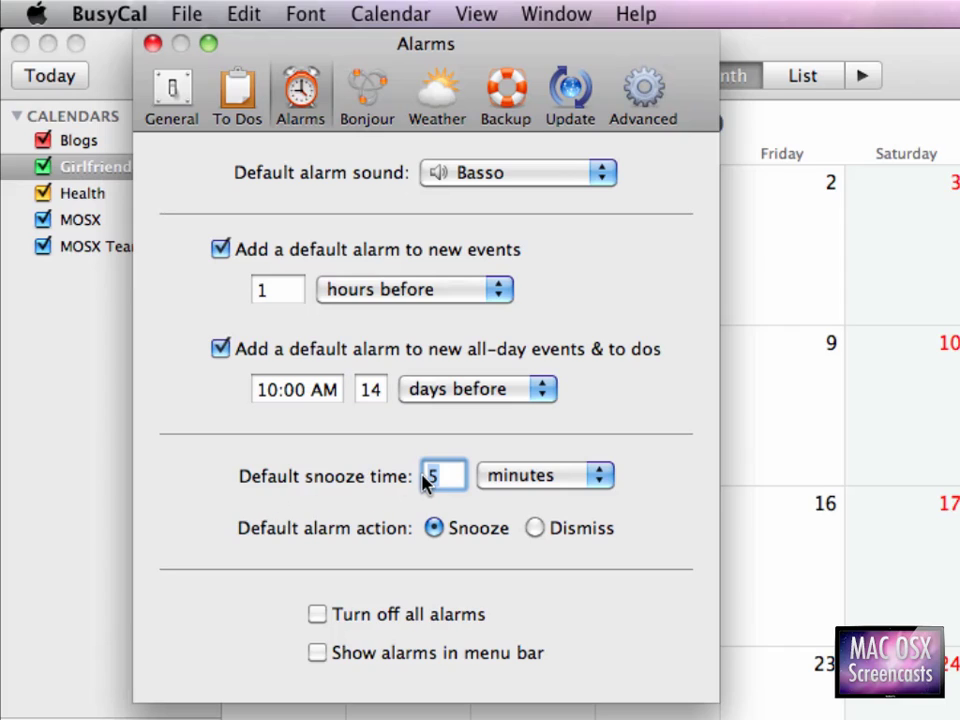
pyautogui.write('10')
pyautogui.press('BackSpace')
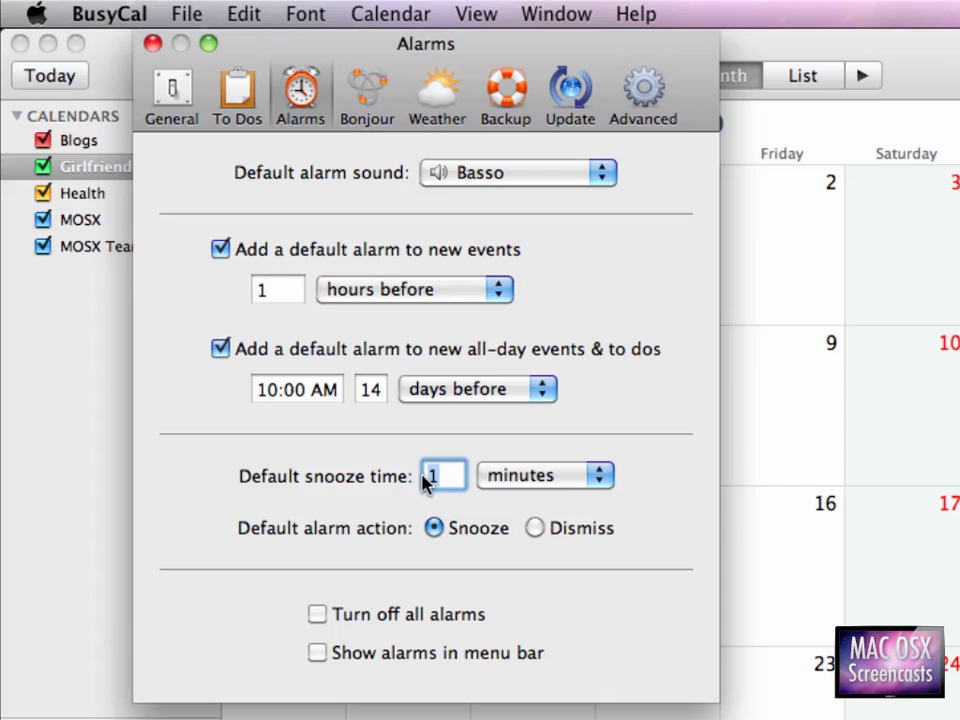
pyautogui.doubleClick(424, 478)
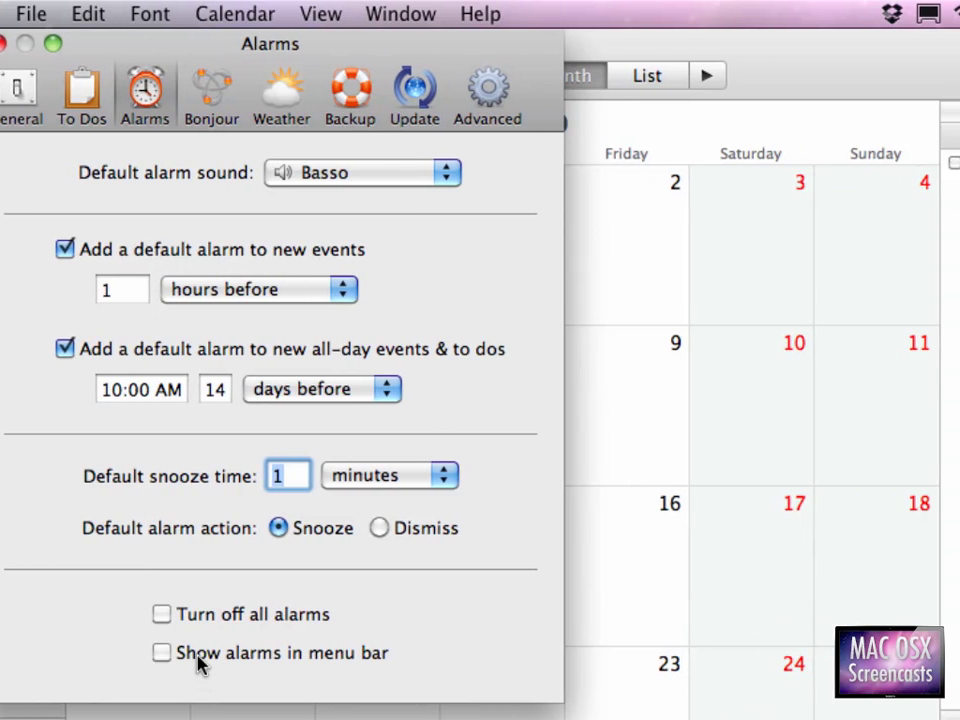
pyautogui.click(352, 660)
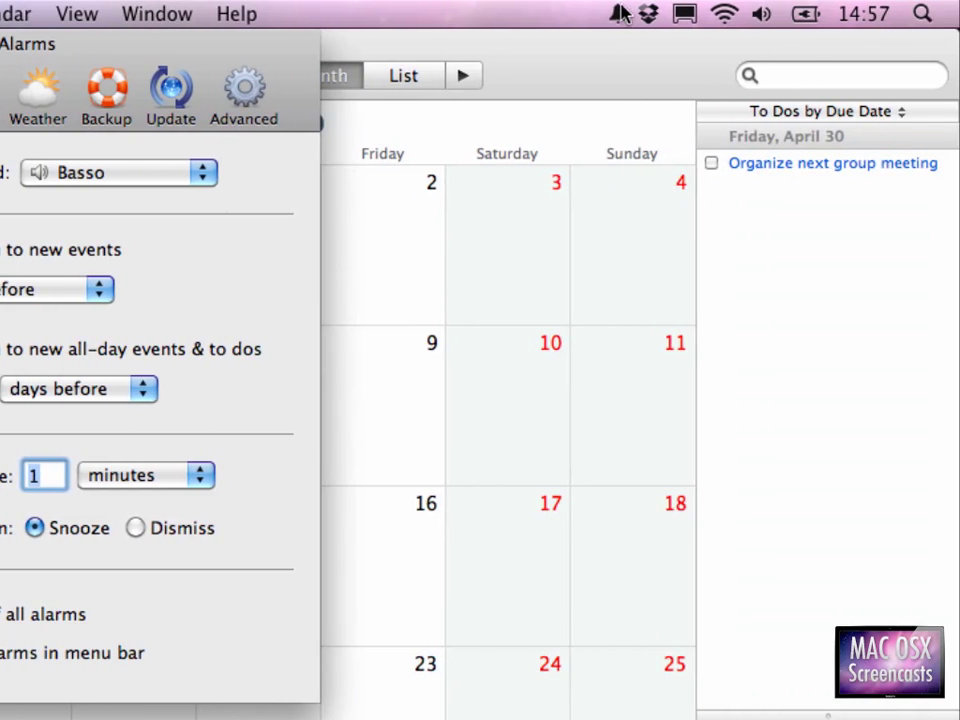
pyautogui.click(862, 13)
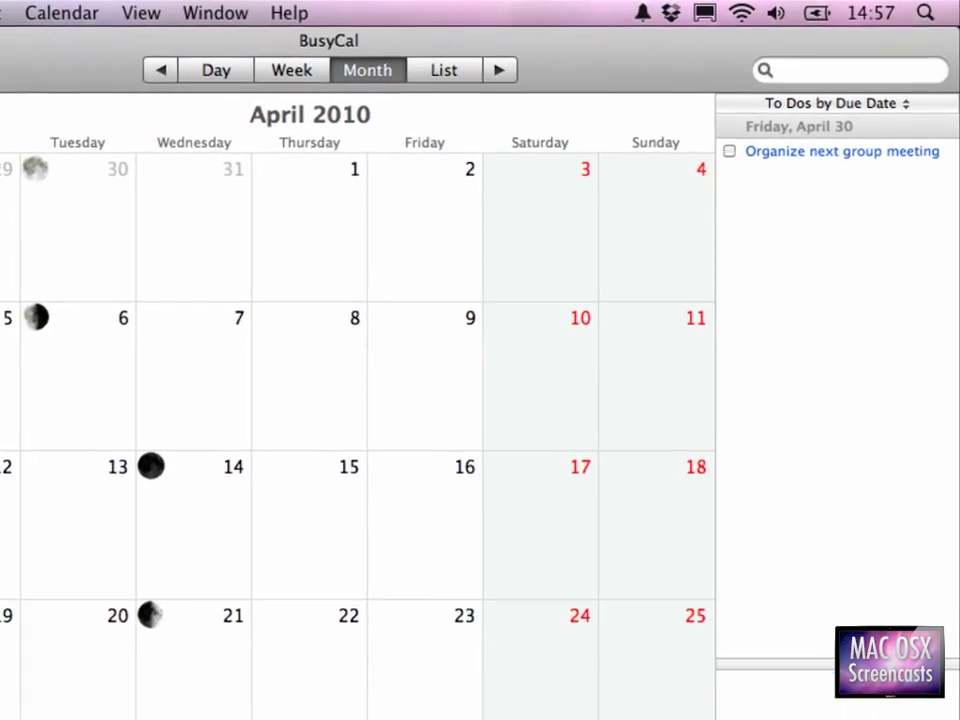
# Return to week view showing 10 hours per day, then scroll to 11 AM–8 PM
pyautogui.press('super+2')
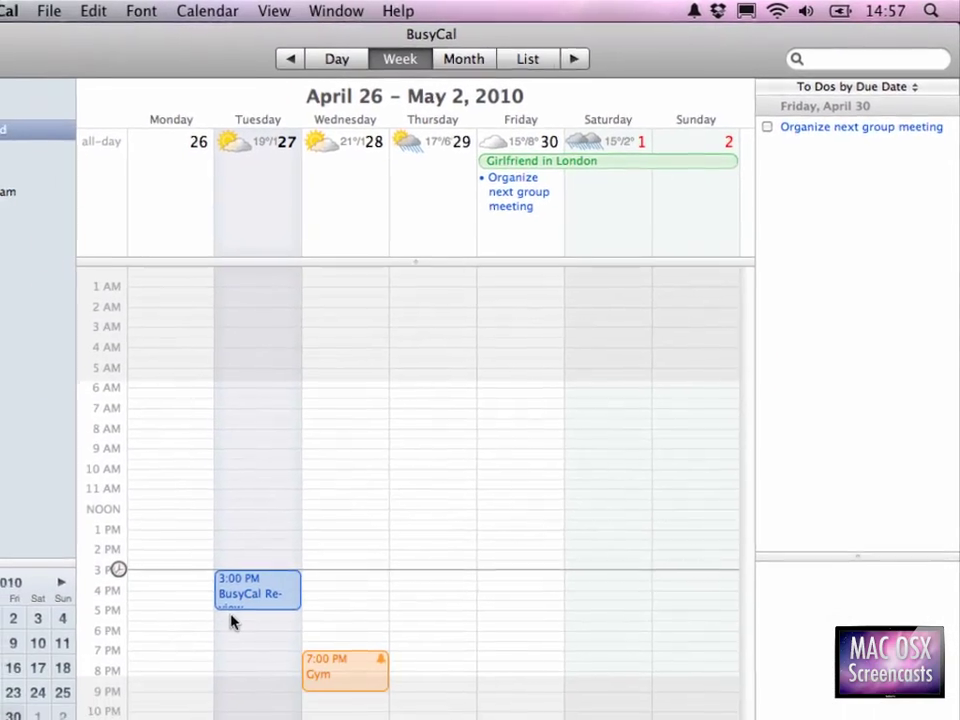
pyautogui.press('super+comma')
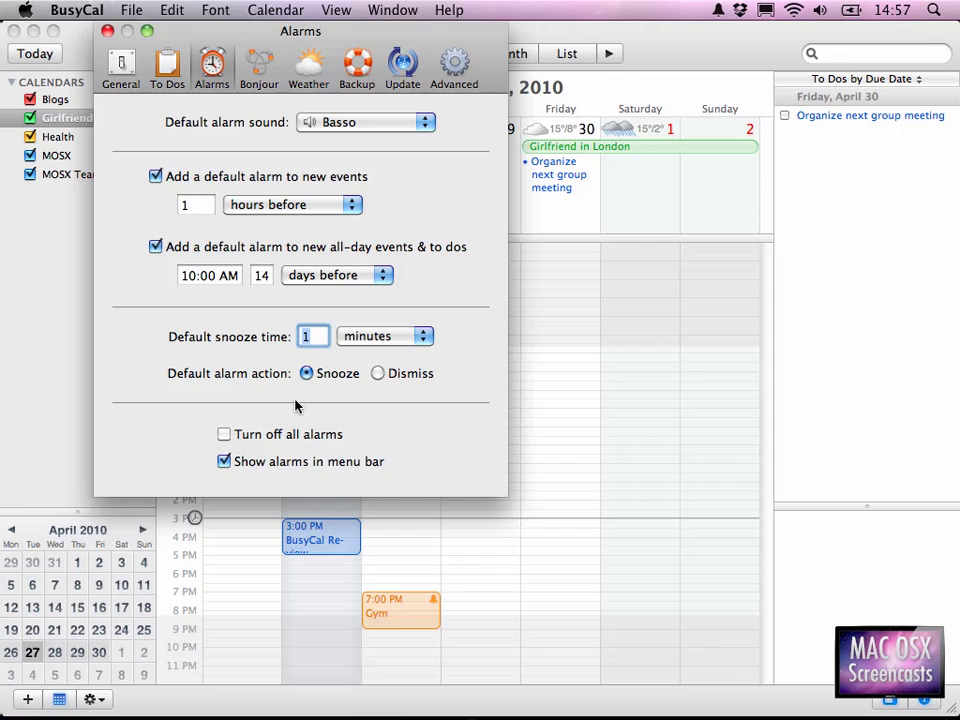
pyautogui.click(128, 82)
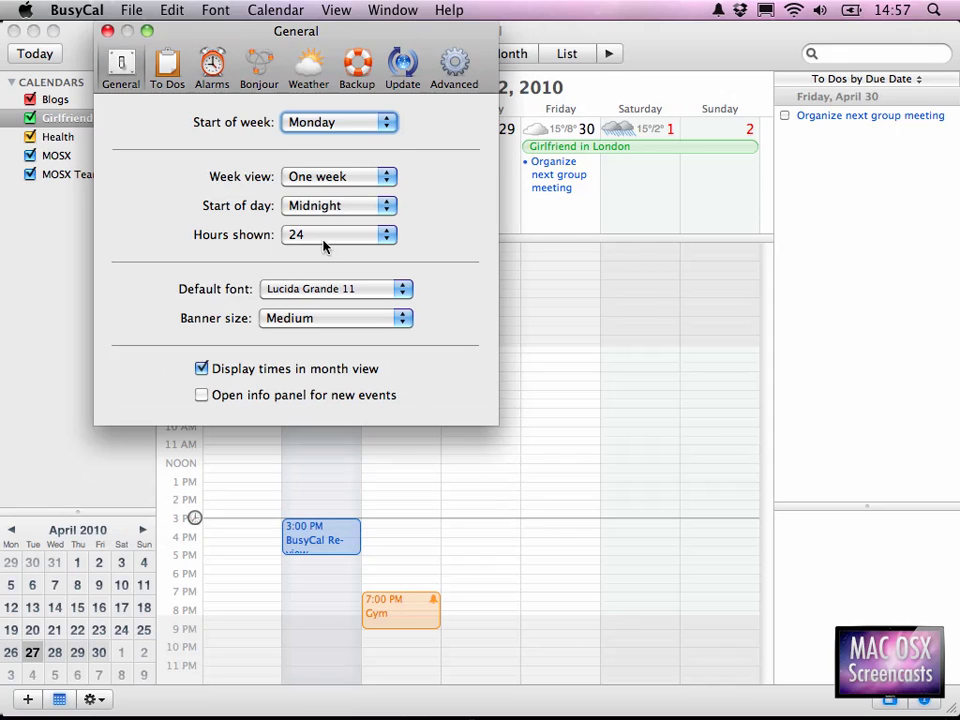
pyautogui.click(323, 236)
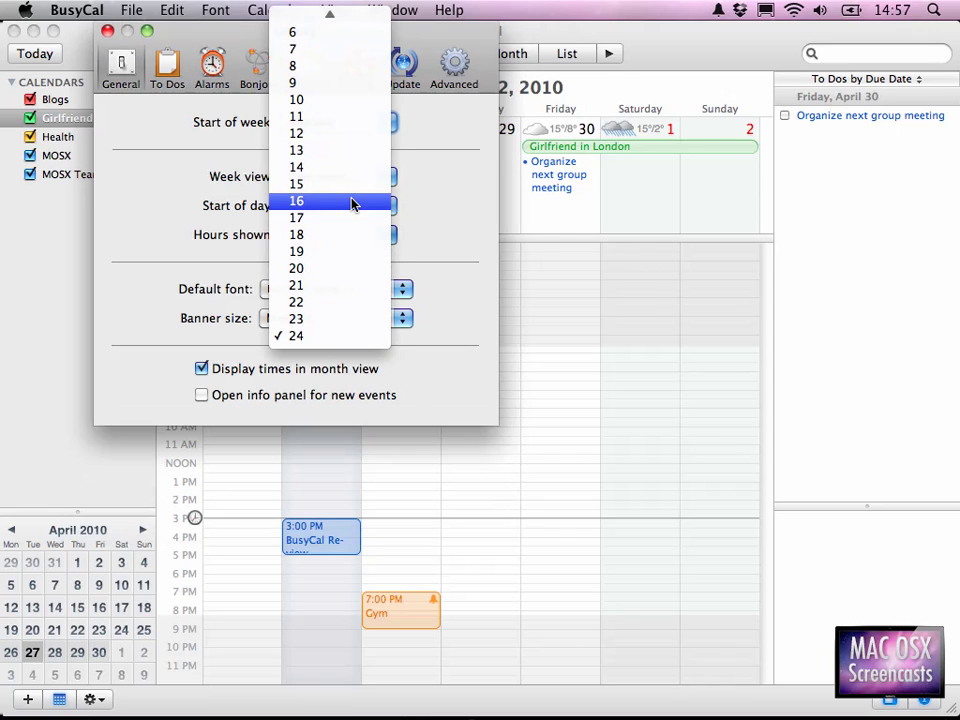
pyautogui.click(354, 100)
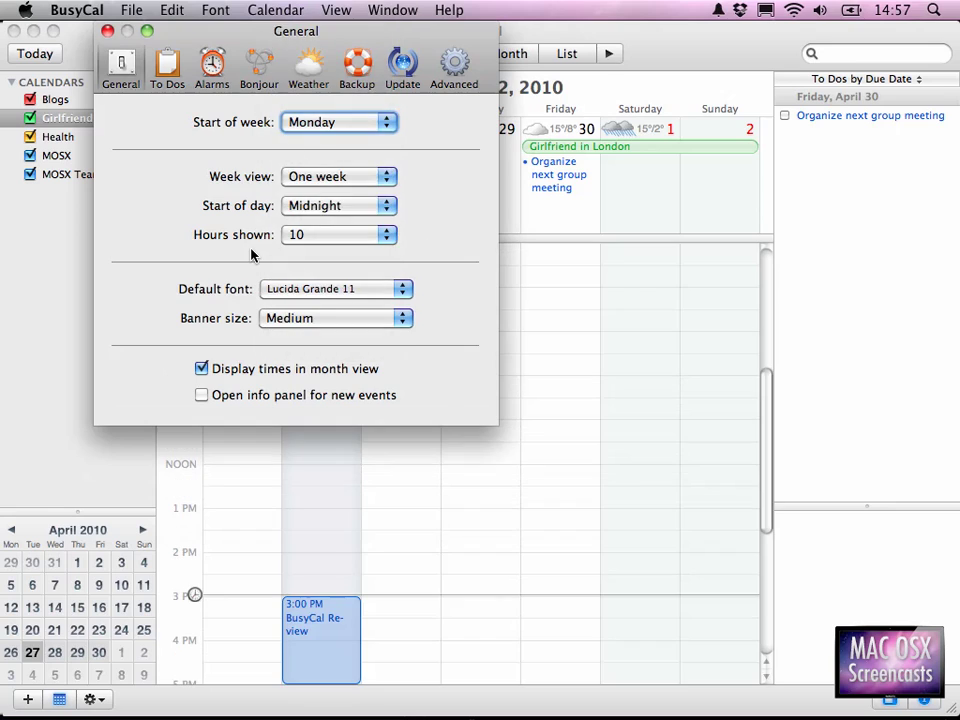
pyautogui.press('super+w')
pyautogui.scroll(-5, 364, 439)
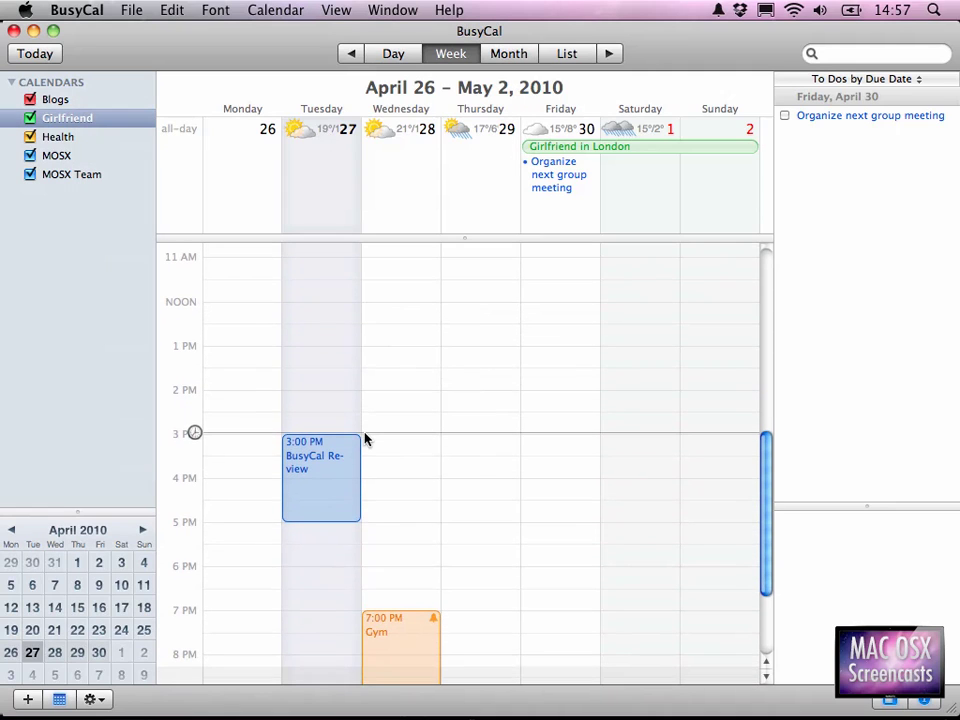
# Shift BusyCal Review to start at 3:15 PM and give it a 5-minutes-before alarm
pyautogui.click(332, 482)
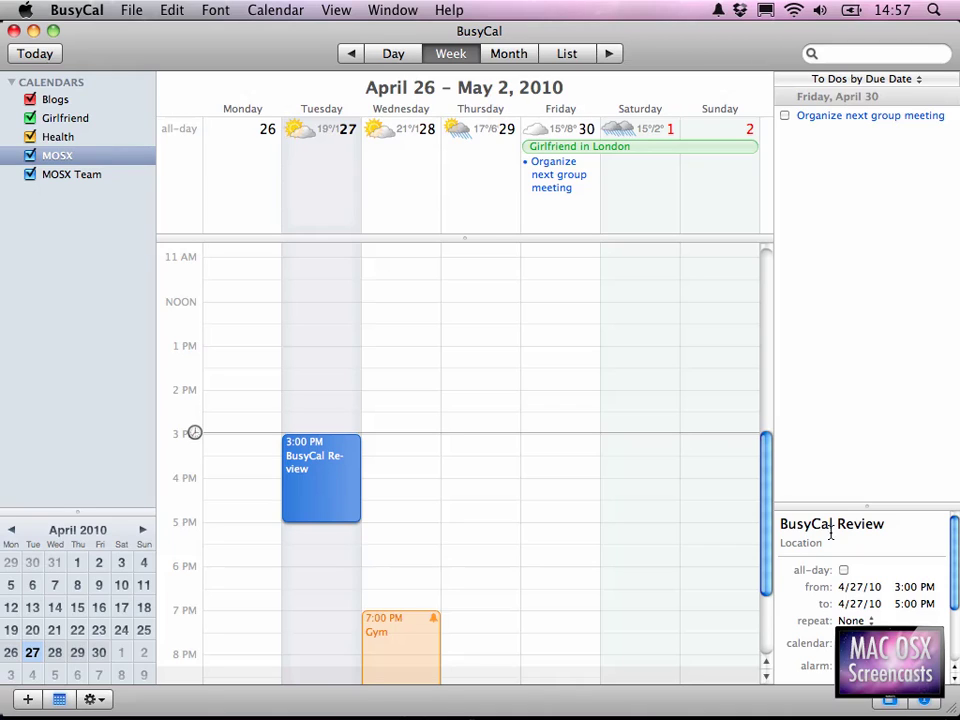
pyautogui.moveTo(855, 506); pyautogui.dragTo(865, 412)
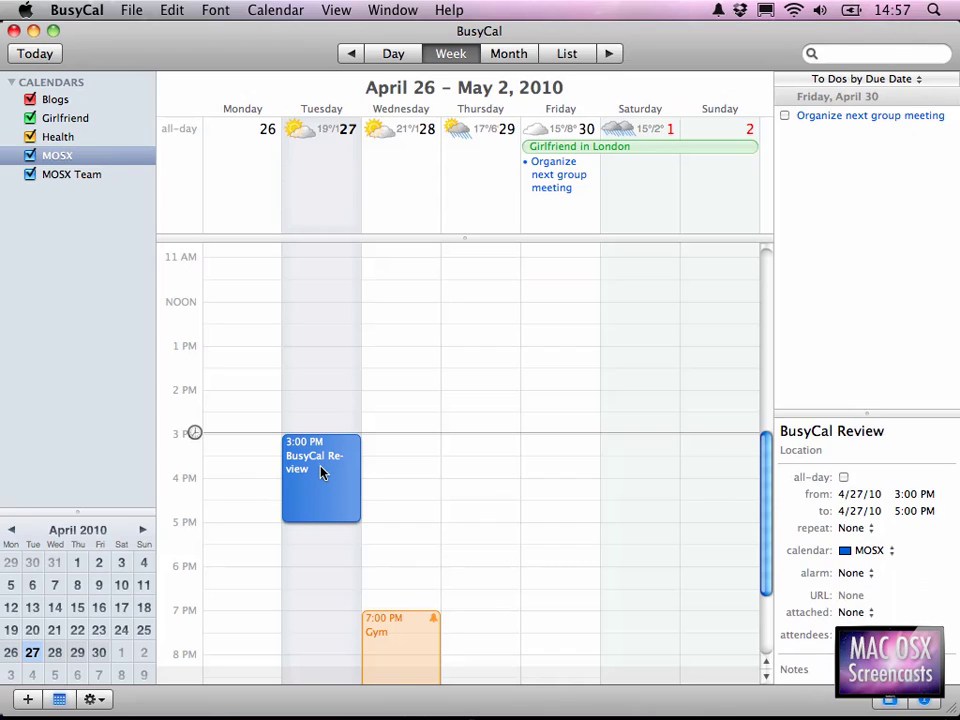
pyautogui.moveTo(321, 473); pyautogui.dragTo(321, 476)
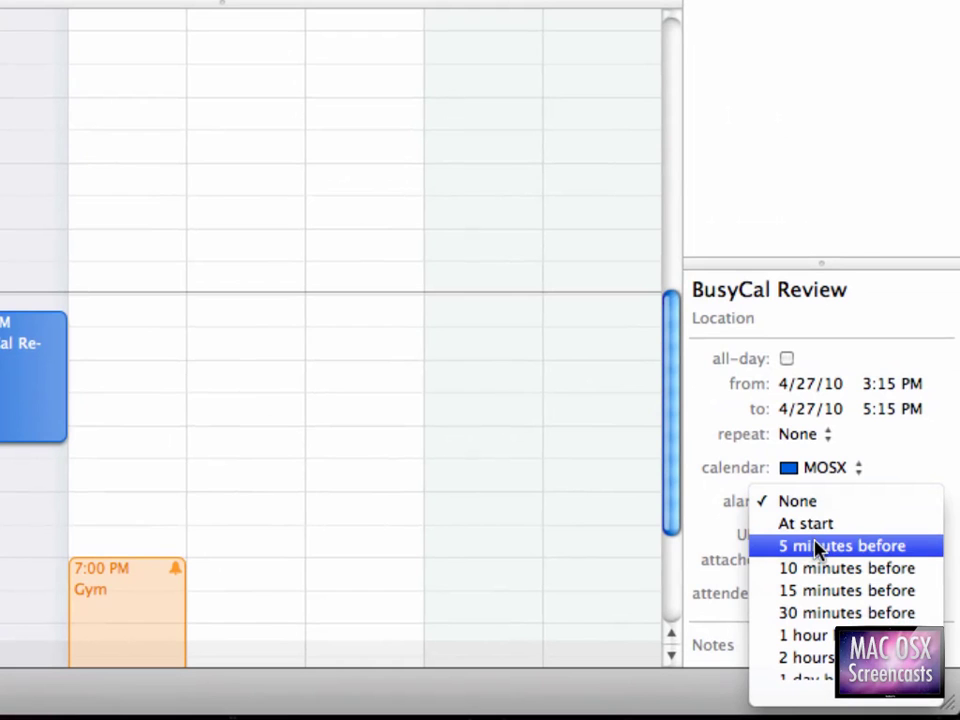
pyautogui.click(818, 546)
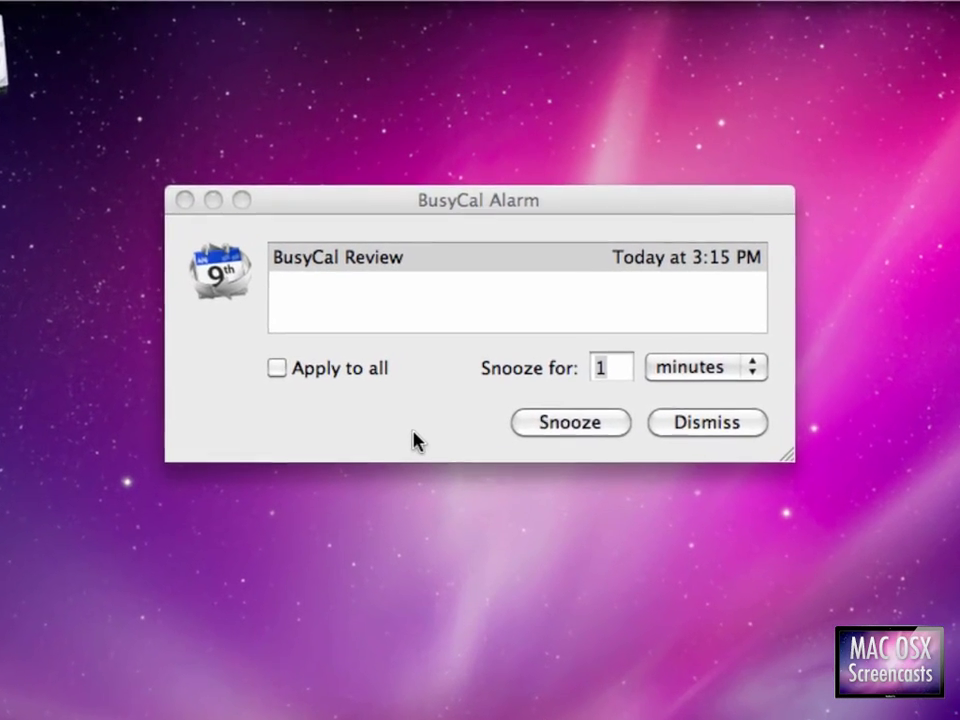
# Snooze the BusyCal Review alarm for 1 minute, keeping the unit on minutes
pyautogui.click(423, 390)
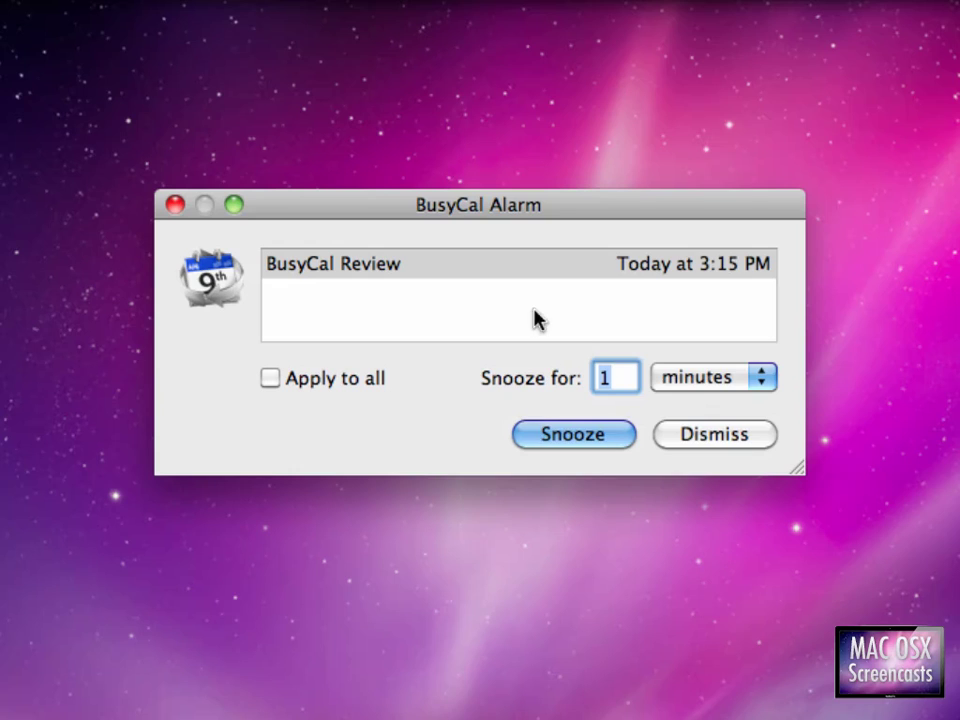
pyautogui.click(706, 380)
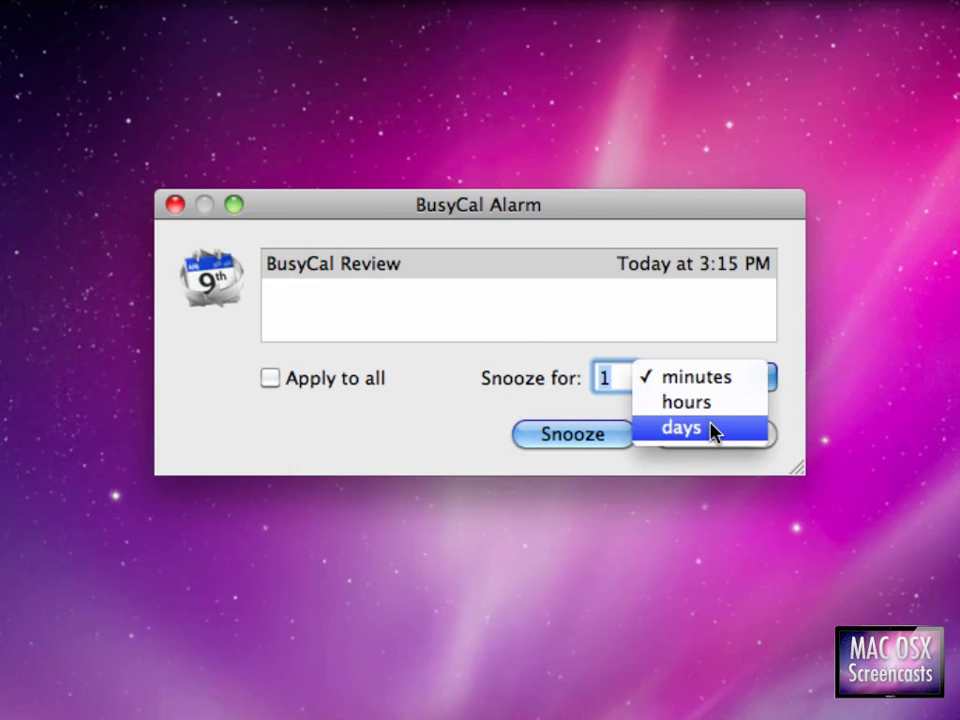
pyautogui.click(715, 387)
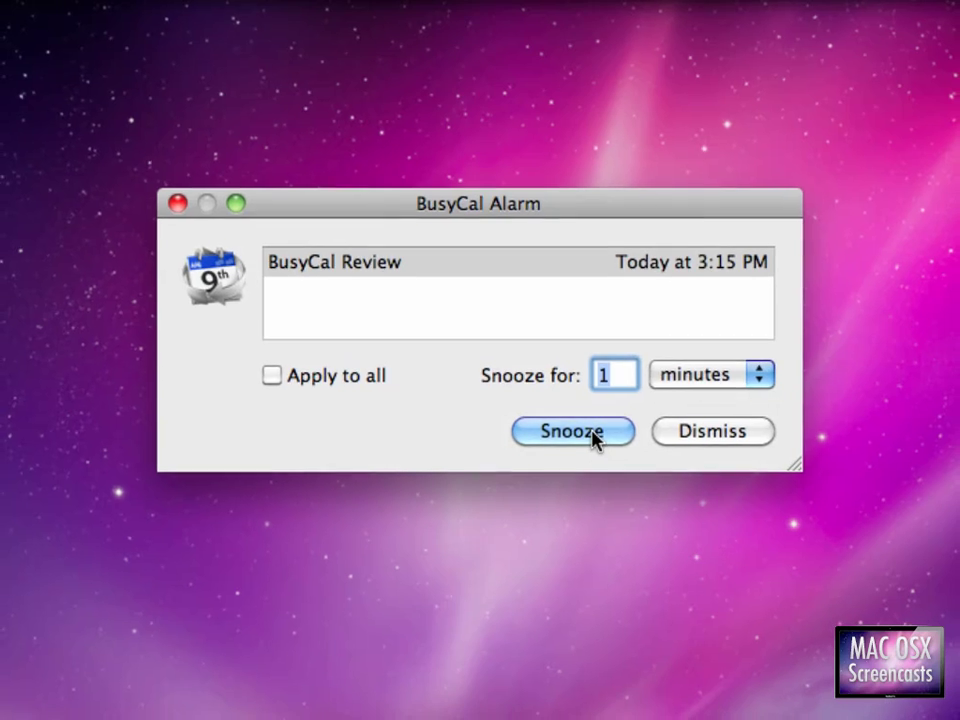
pyautogui.click(588, 418)
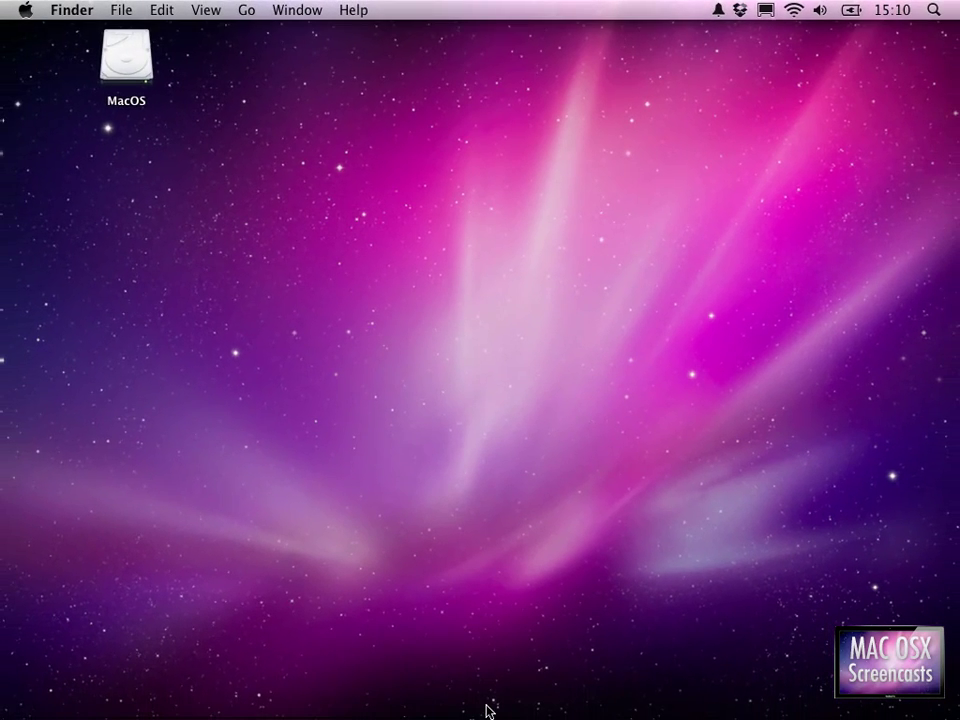
# Reopen BusyCal from the Dock and go to its Alarms preferences
pyautogui.moveTo(460, 712)
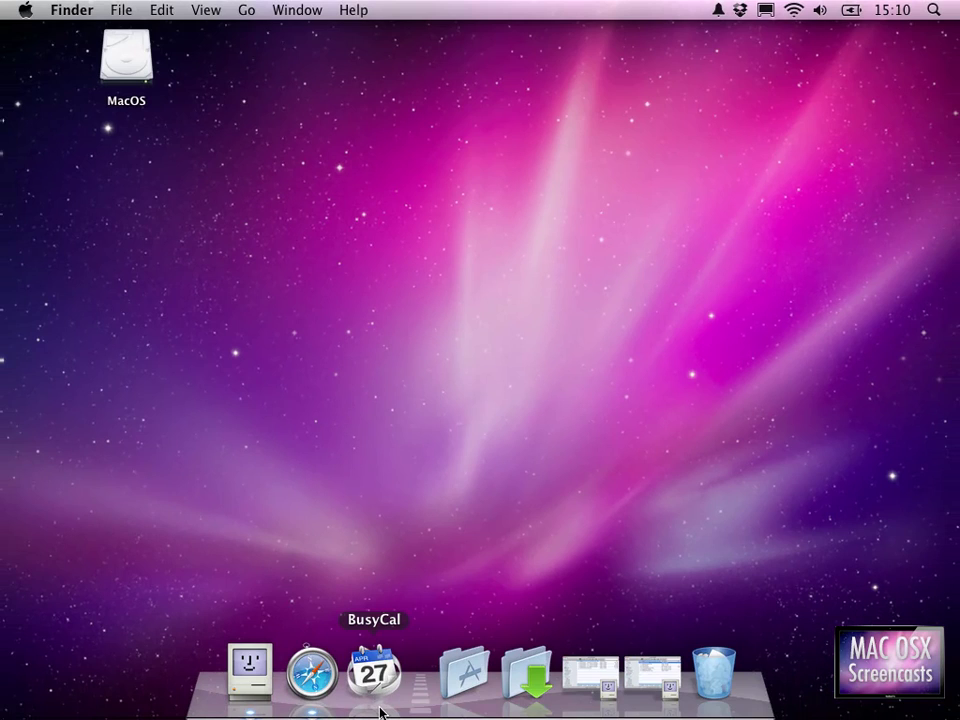
pyautogui.click(380, 709)
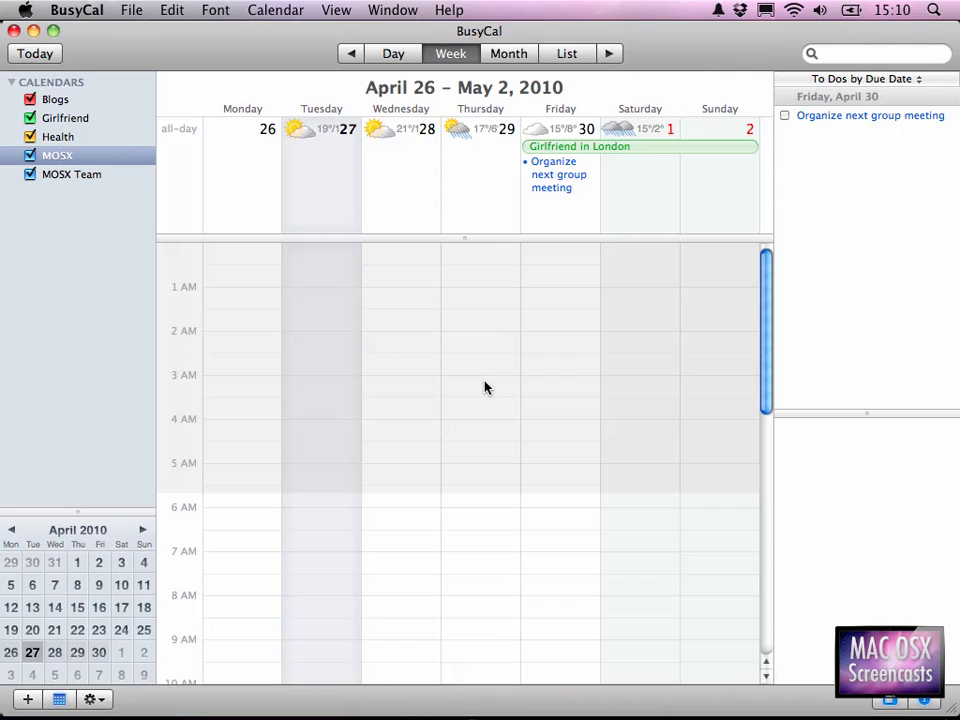
pyautogui.click(717, 12)
pyautogui.click(634, 102)
pyautogui.press('super+comma')
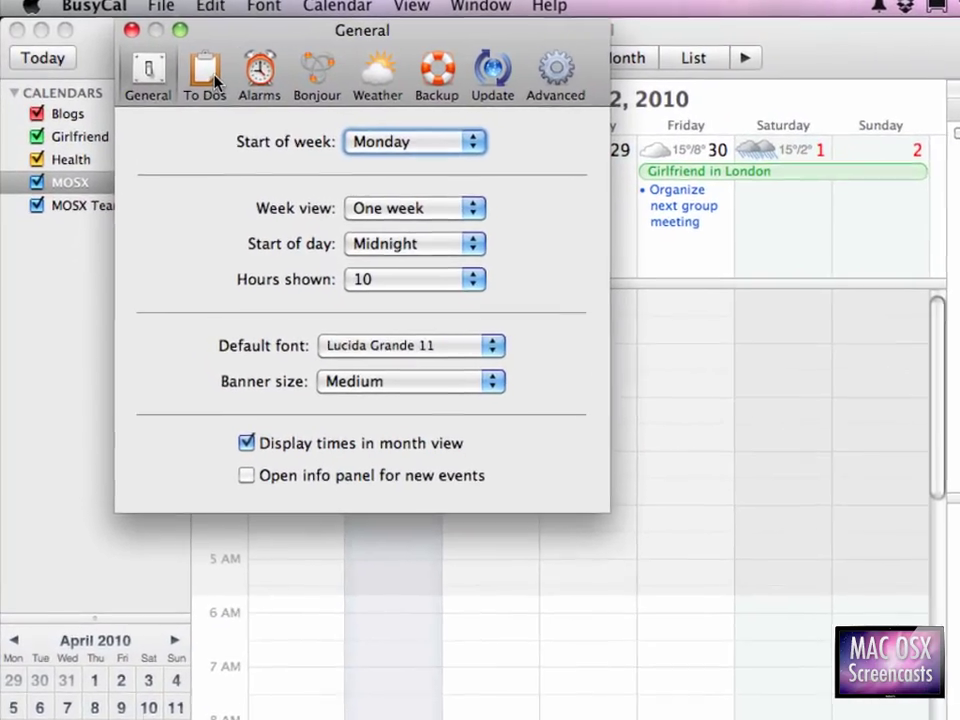
pyautogui.click(223, 68)
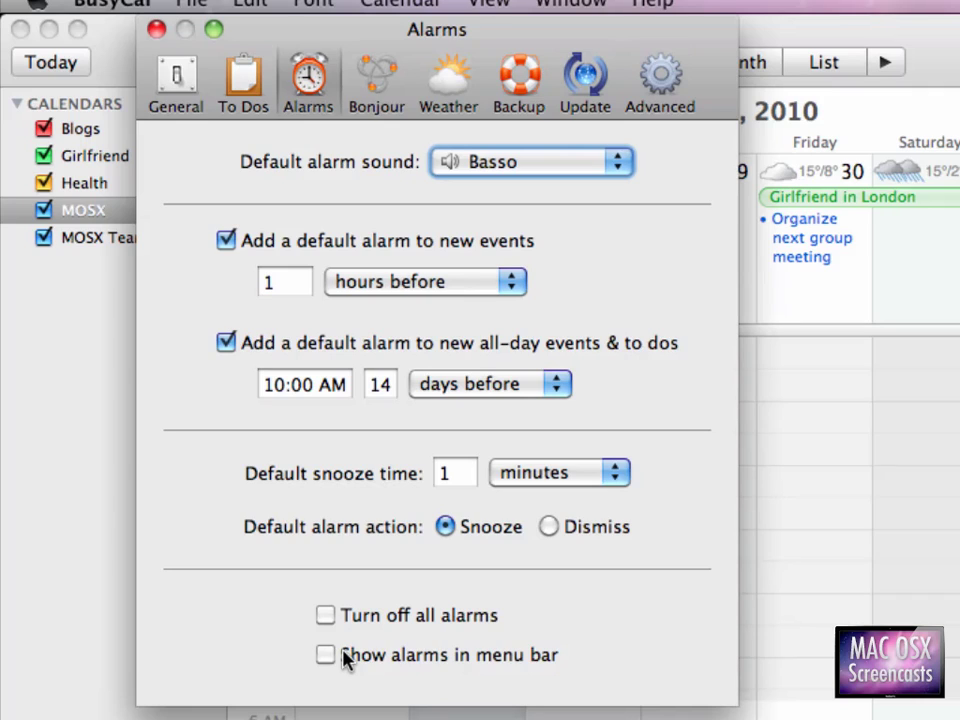
# Look over the Bonjour and Weather preferences, checking the week view for weather
pyautogui.click(362, 97)
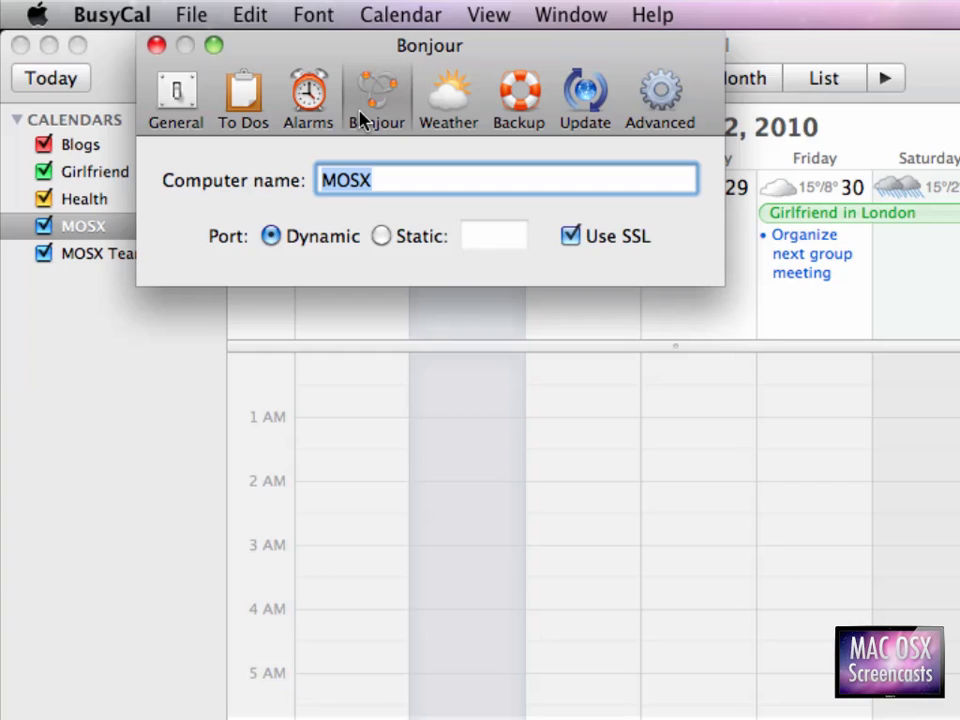
pyautogui.click(448, 104)
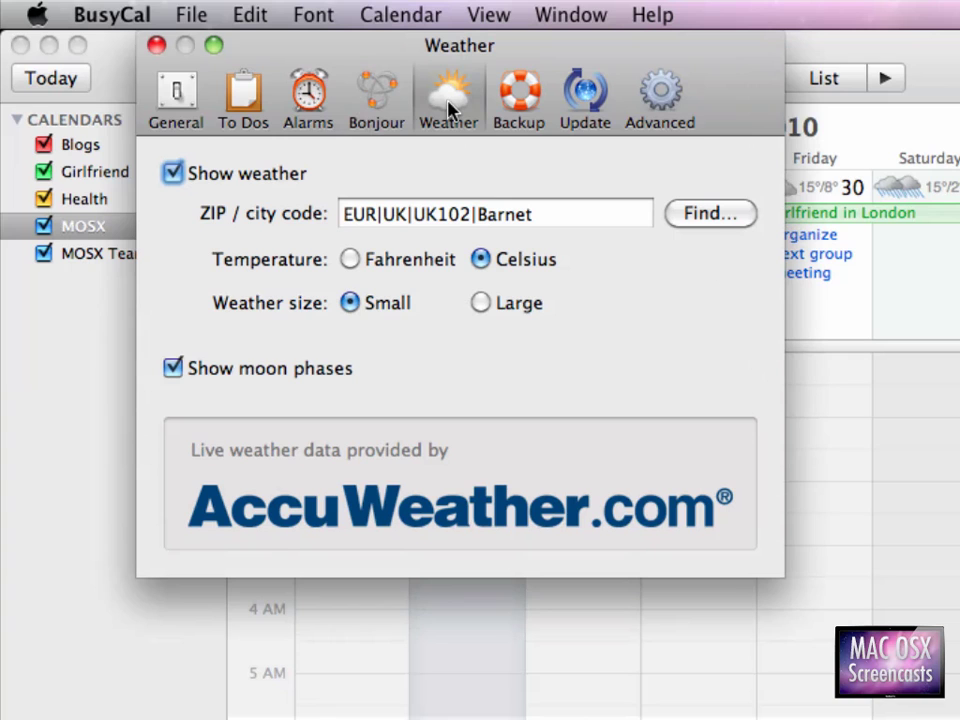
pyautogui.click(900, 283)
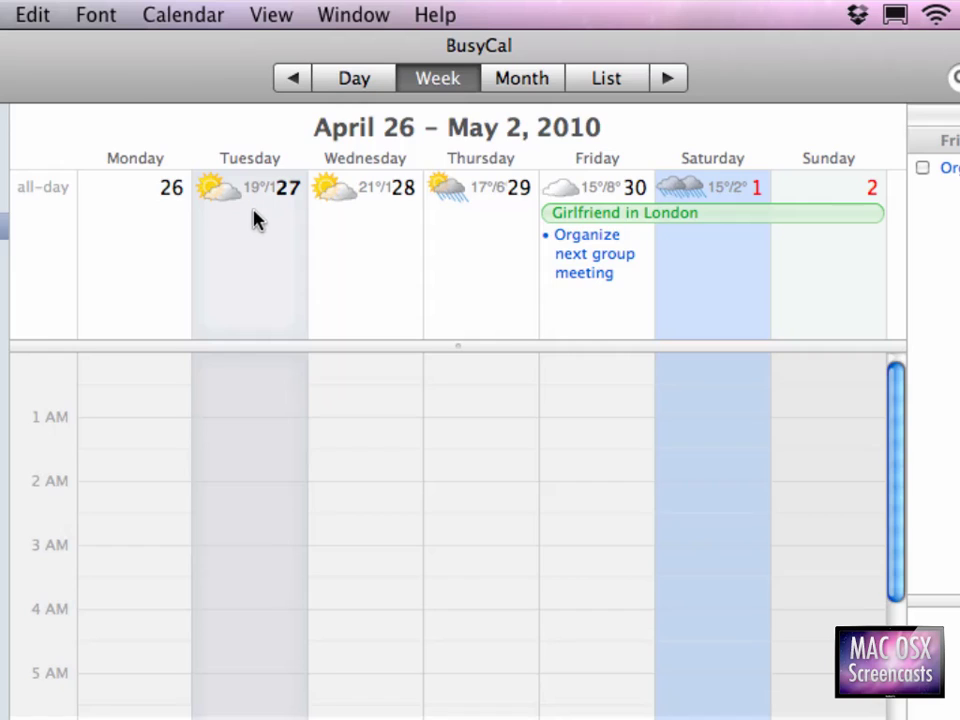
pyautogui.press('super+comma')
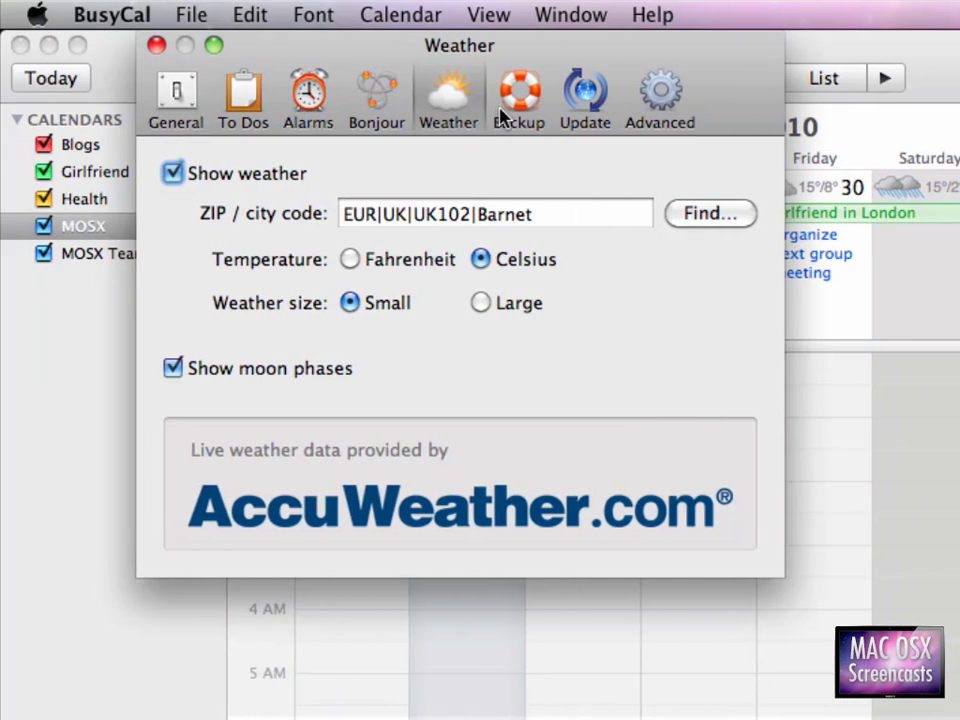
# Keep automatic backups every day with 10 backups retained
pyautogui.click(503, 114)
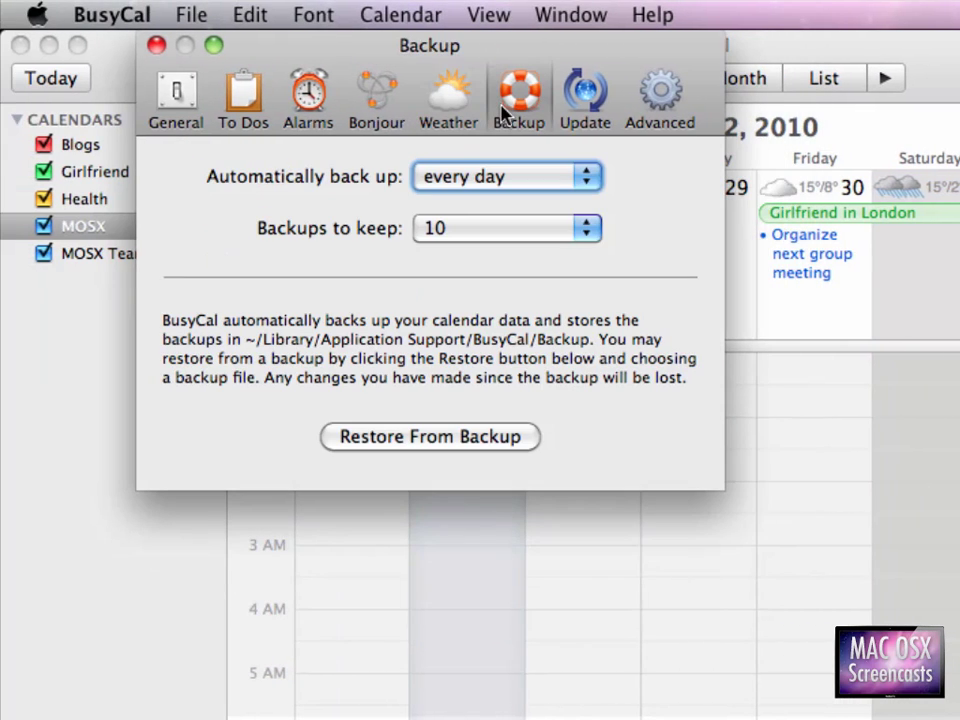
pyautogui.click(485, 181)
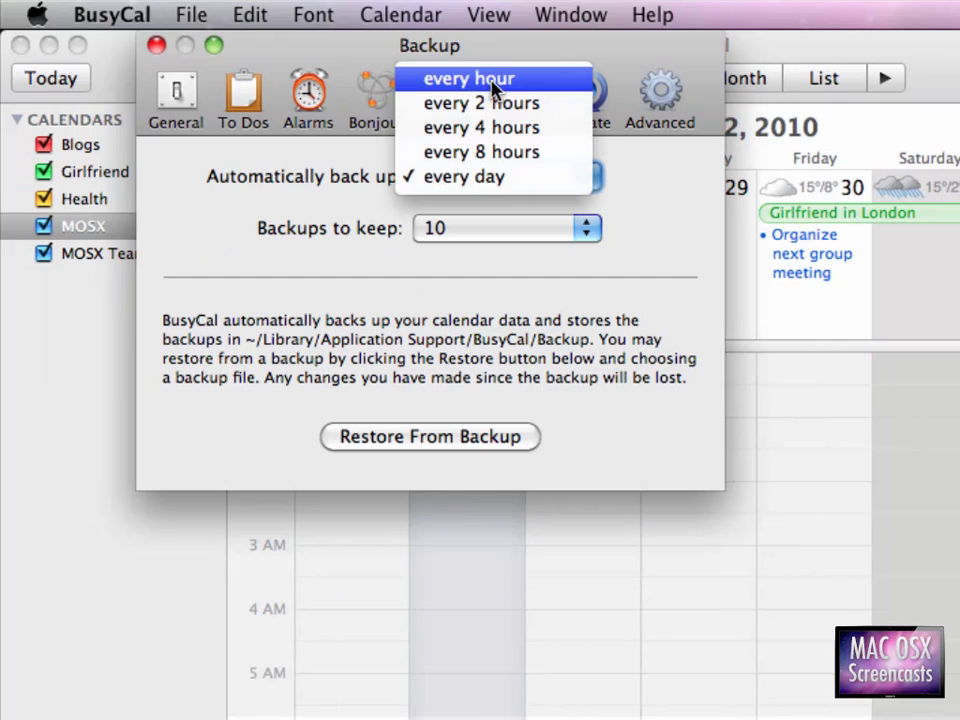
pyautogui.click(497, 270)
pyautogui.click(490, 228)
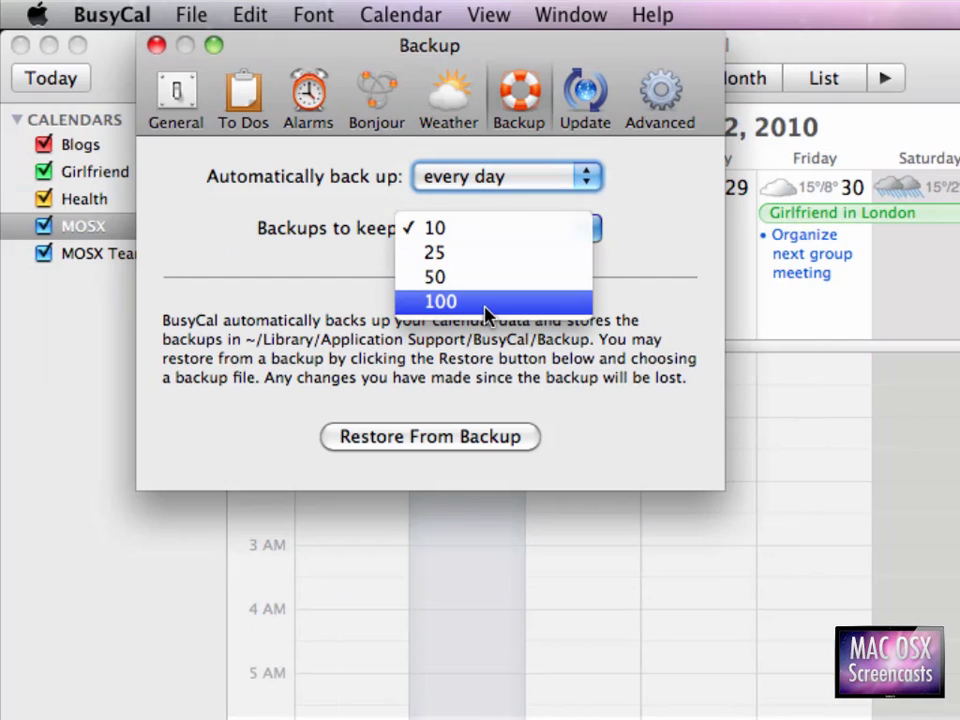
pyautogui.click(293, 291)
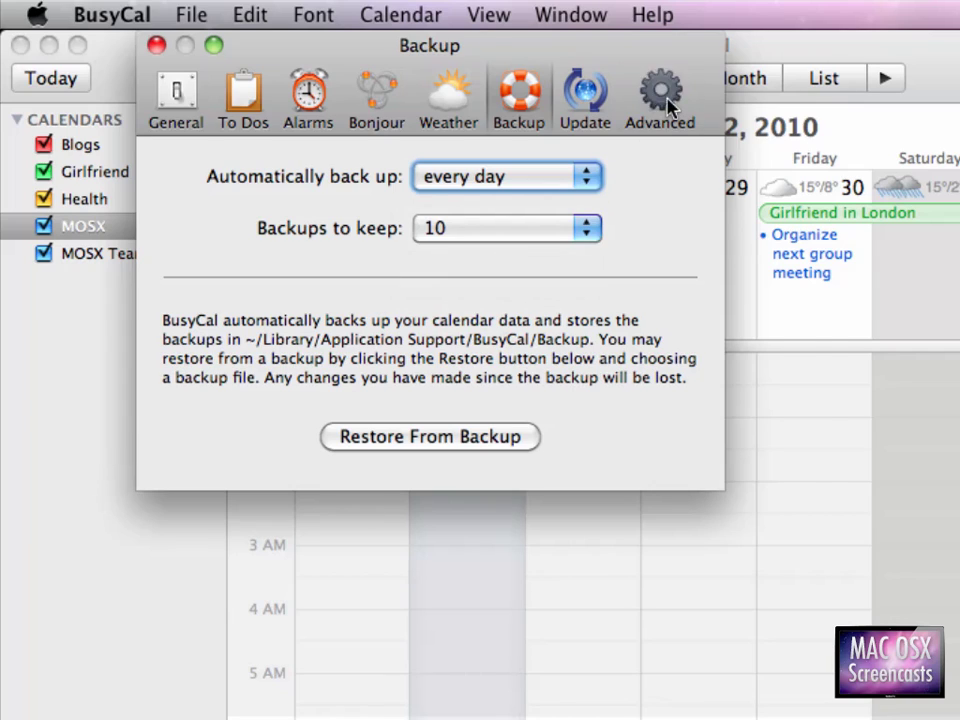
# Clear the returning BusyCal Review alarm and enable the toolbar time zone menu in Advanced
pyautogui.click(668, 104)
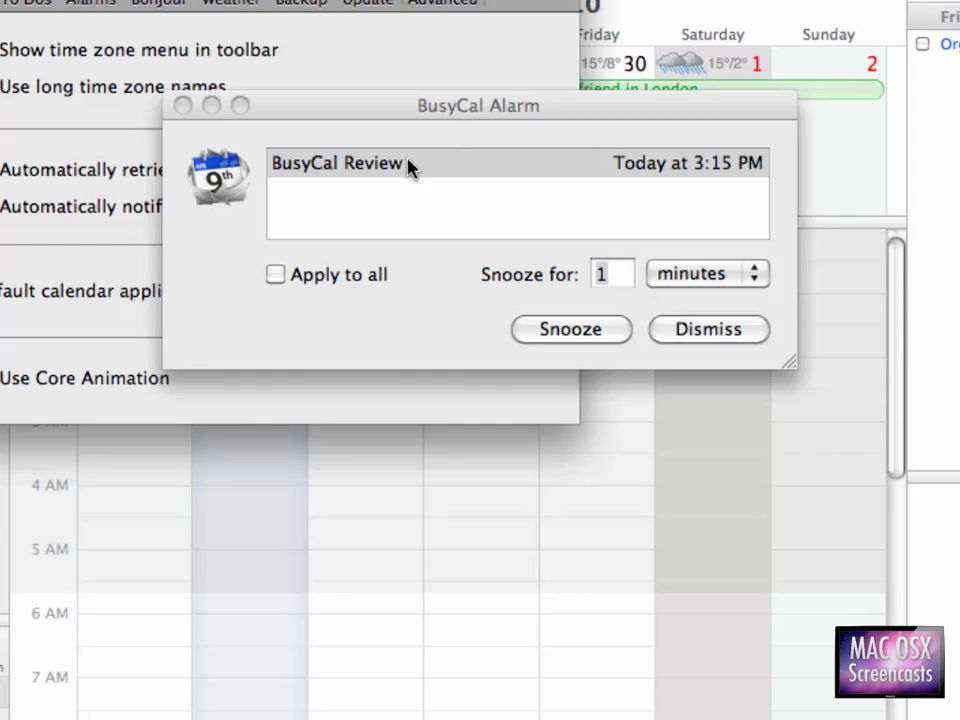
pyautogui.click(495, 119)
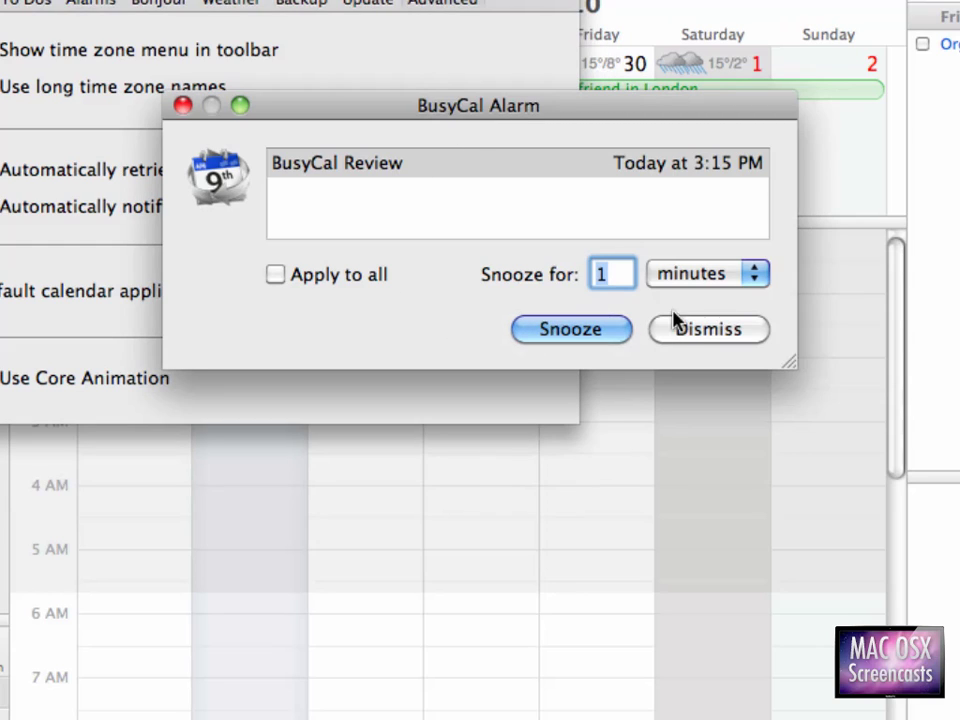
pyautogui.write('5')
pyautogui.click(737, 343)
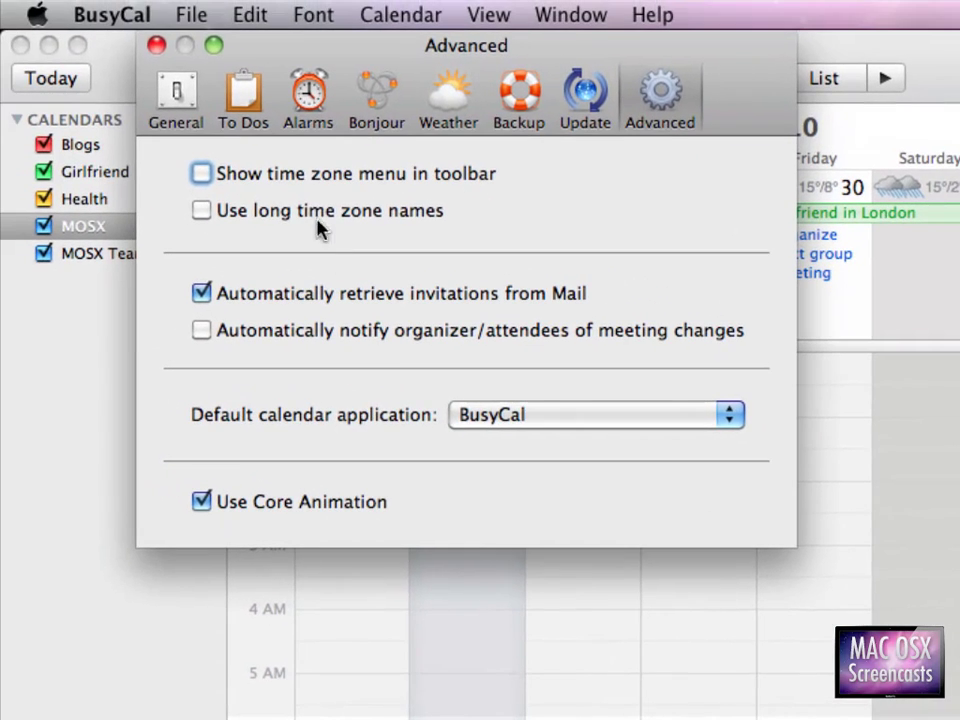
pyautogui.click(302, 178)
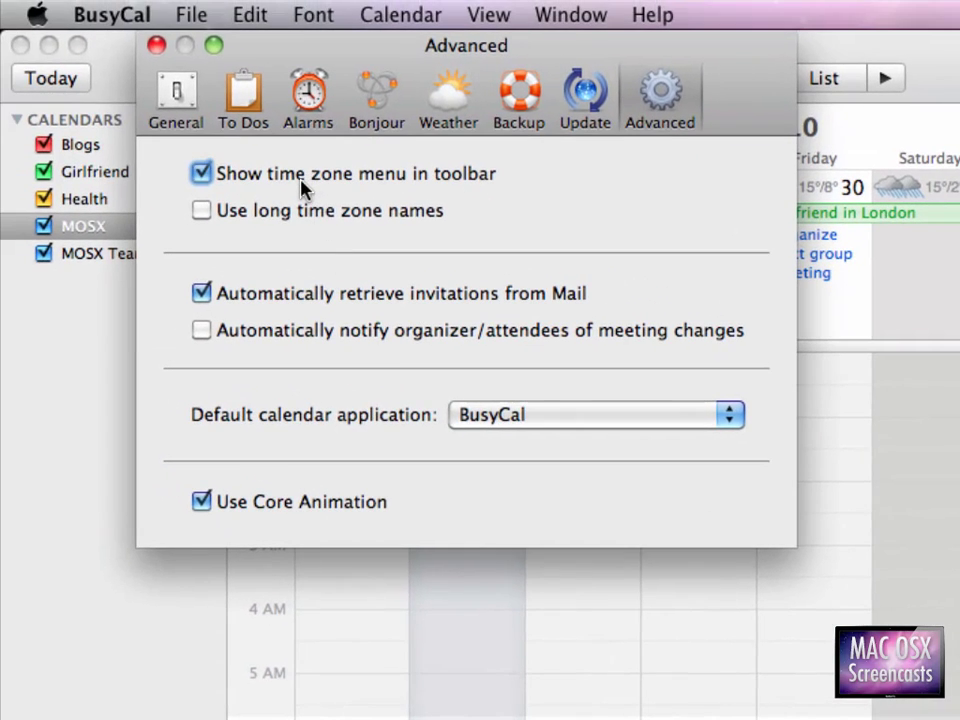